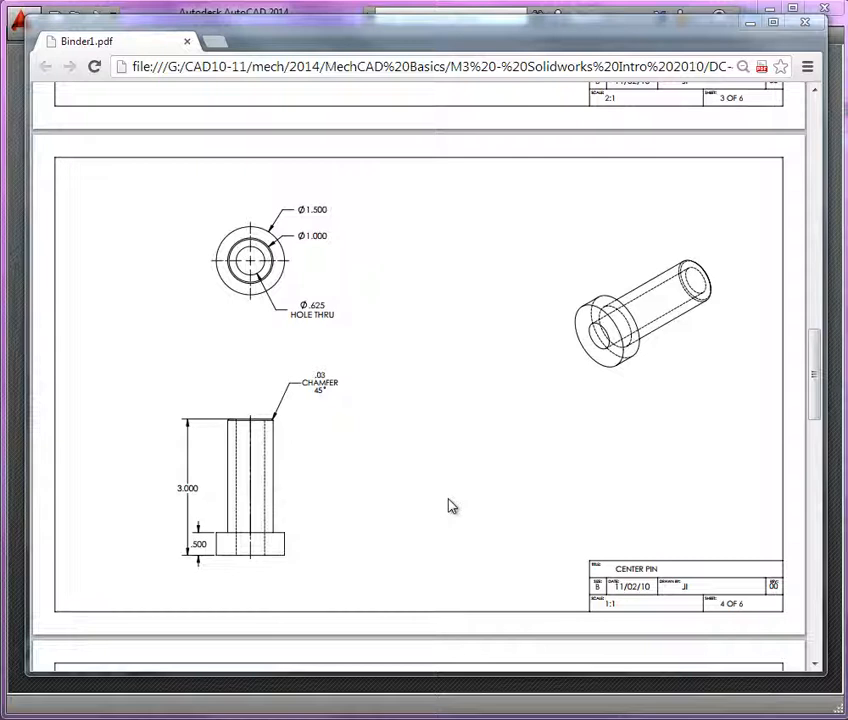
In AutoCAD, create a new drawing from the Mech-temp.dwt template and switch it to model space.
{"action": "left_click", "coordinate": [228, 14]}
{"action": "left_click", "coordinate": [58, 35]}
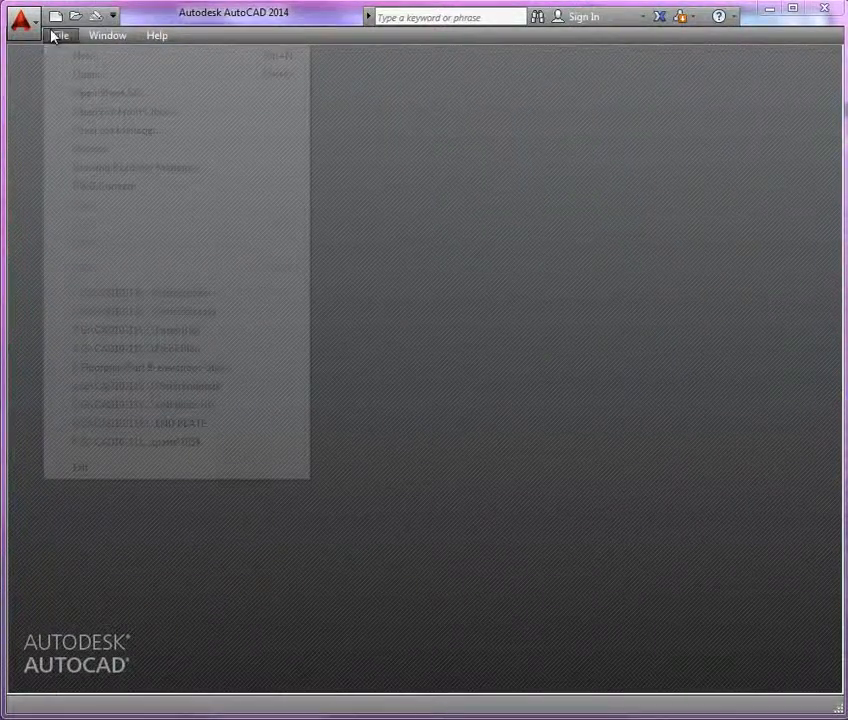
{"action": "left_click", "coordinate": [86, 58]}
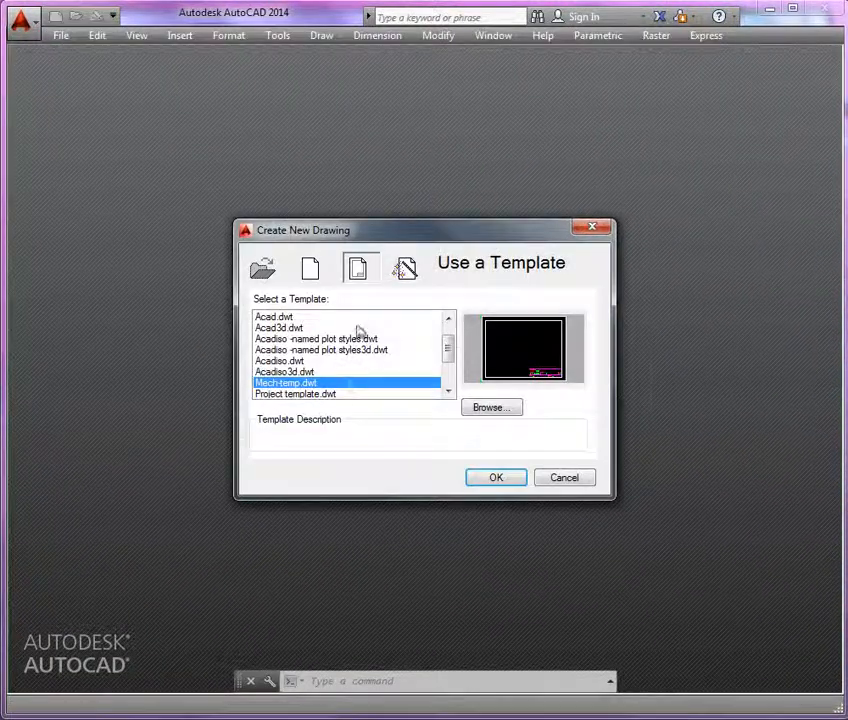
{"action": "left_click", "coordinate": [490, 477]}
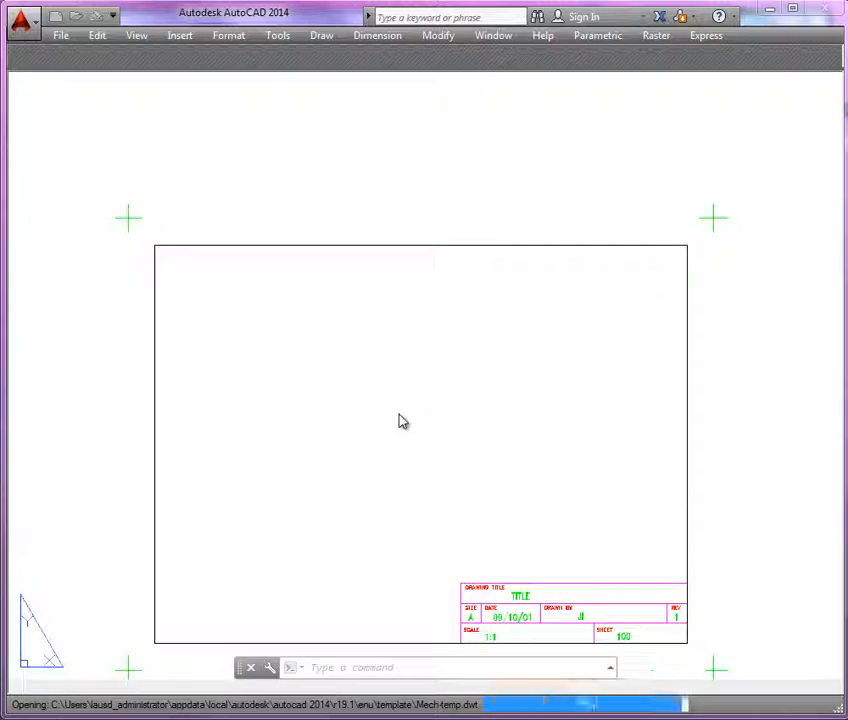
{"action": "key", "text": "Escape"}
{"action": "key", "text": "Escape"}
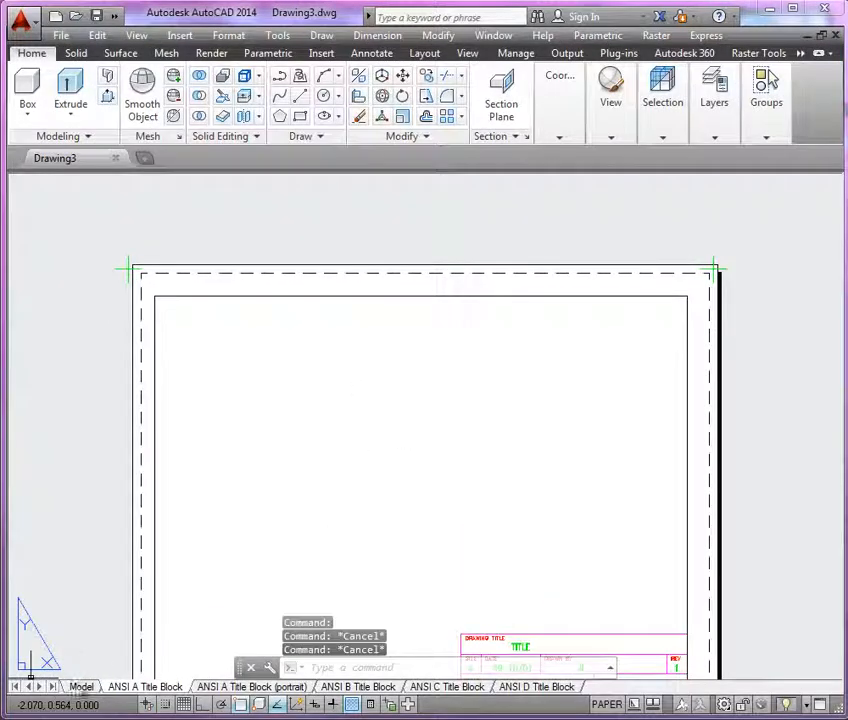
{"action": "left_click", "coordinate": [82, 687]}
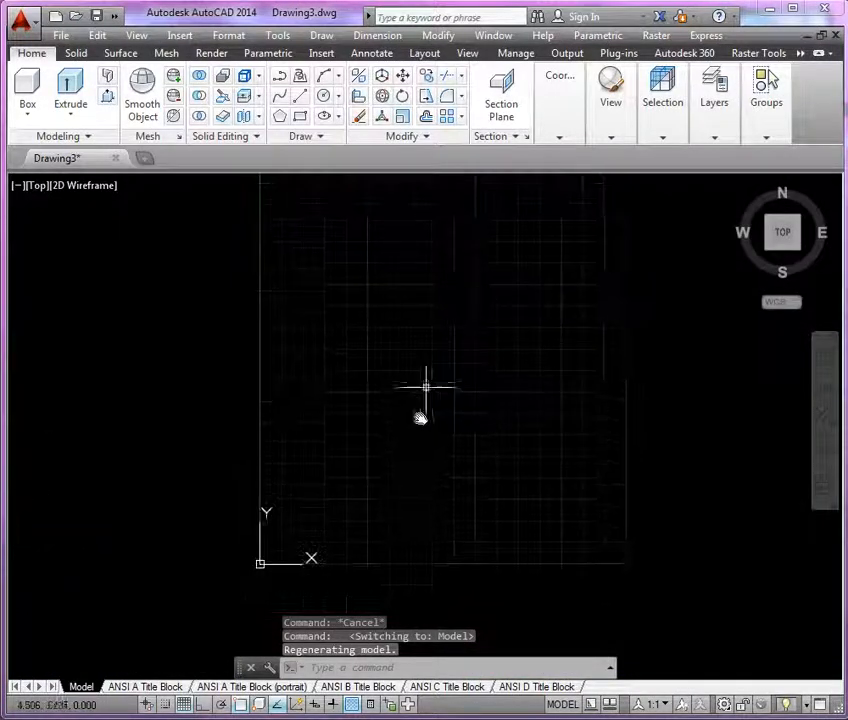
{"action": "mouse_move", "coordinate": [346, 521]}
{"action": "middle_mouse_down"}
{"action": "mouse_move", "coordinate": [400, 499]}
{"action": "mouse_move", "coordinate": [360, 507]}
{"action": "mouse_move", "coordinate": [358, 487]}
{"action": "middle_mouse_up"}
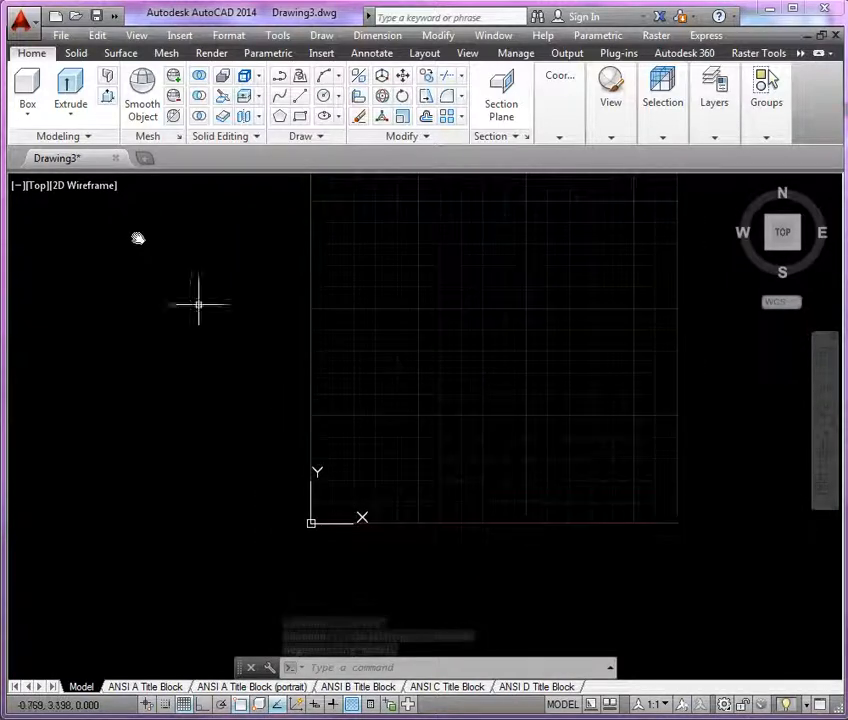
Set the viewport to the Front view and make 3D the current layer.
{"action": "left_click", "coordinate": [36, 190]}
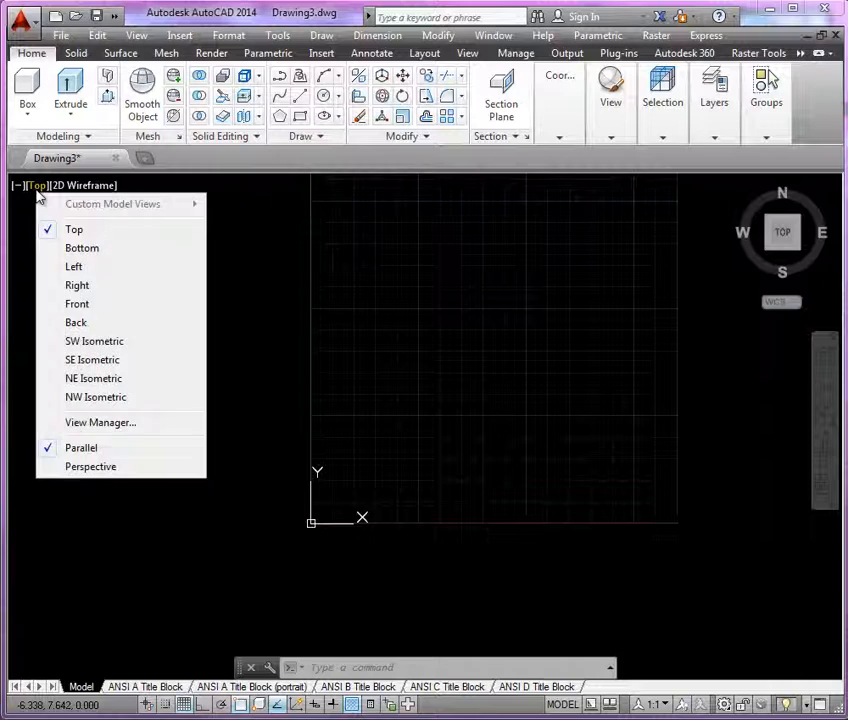
{"action": "left_click", "coordinate": [86, 306]}
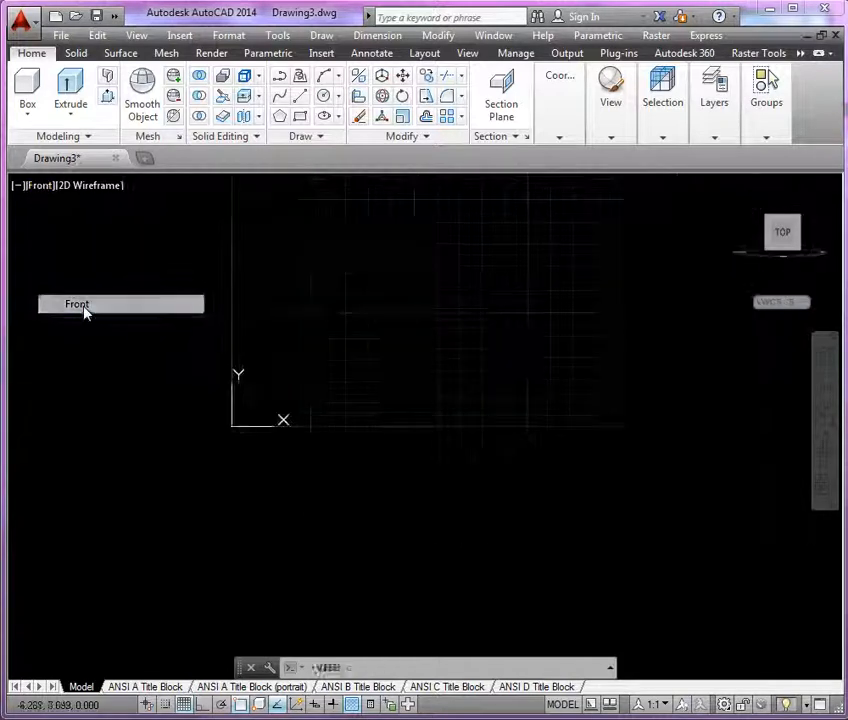
{"action": "middle_click_drag", "start_coordinate": [272, 480], "coordinate": [327, 572]}
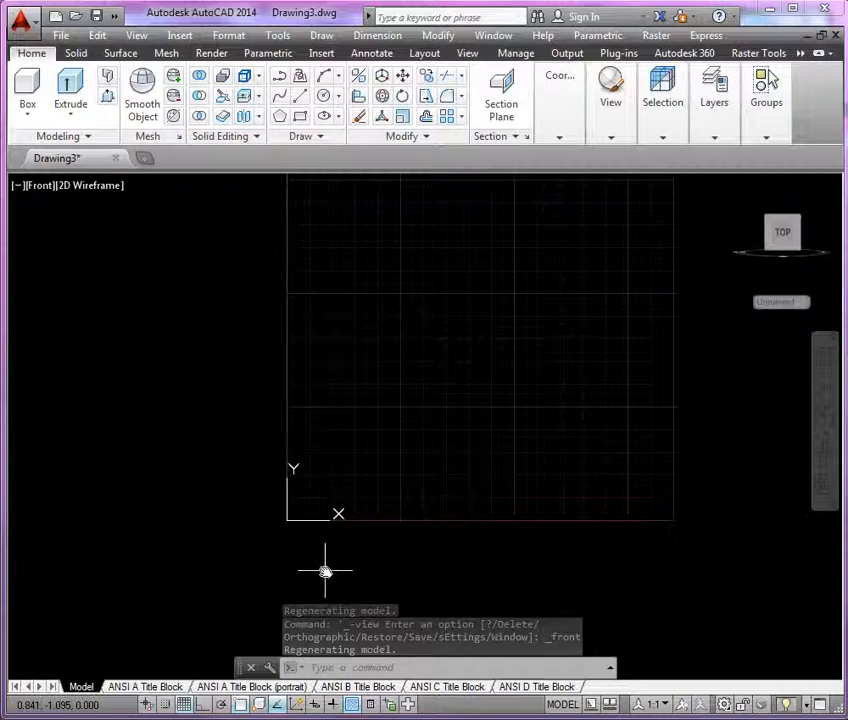
{"action": "left_click", "coordinate": [716, 128]}
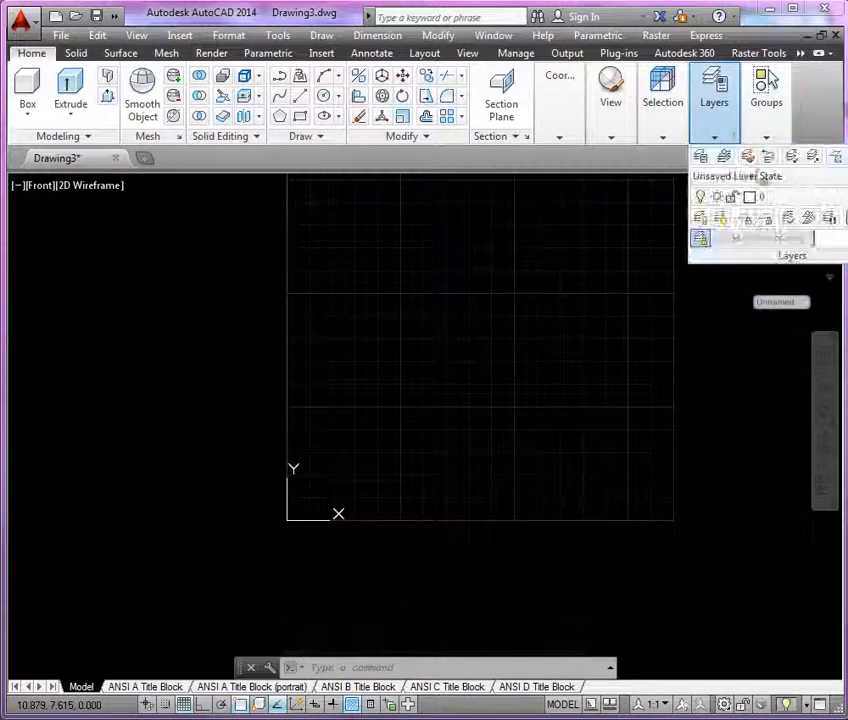
{"action": "left_click", "coordinate": [818, 199]}
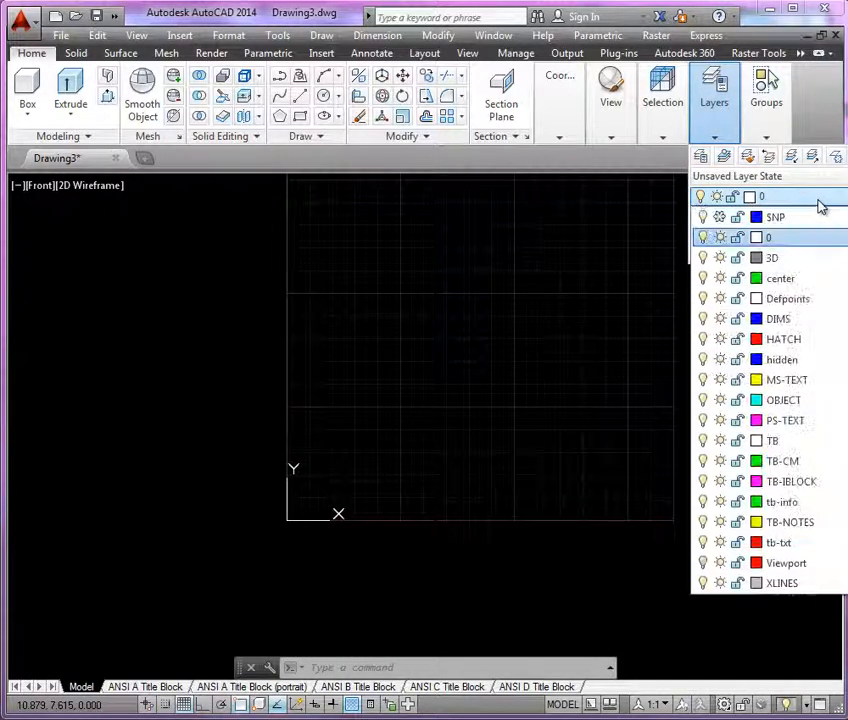
{"action": "left_click", "coordinate": [789, 266]}
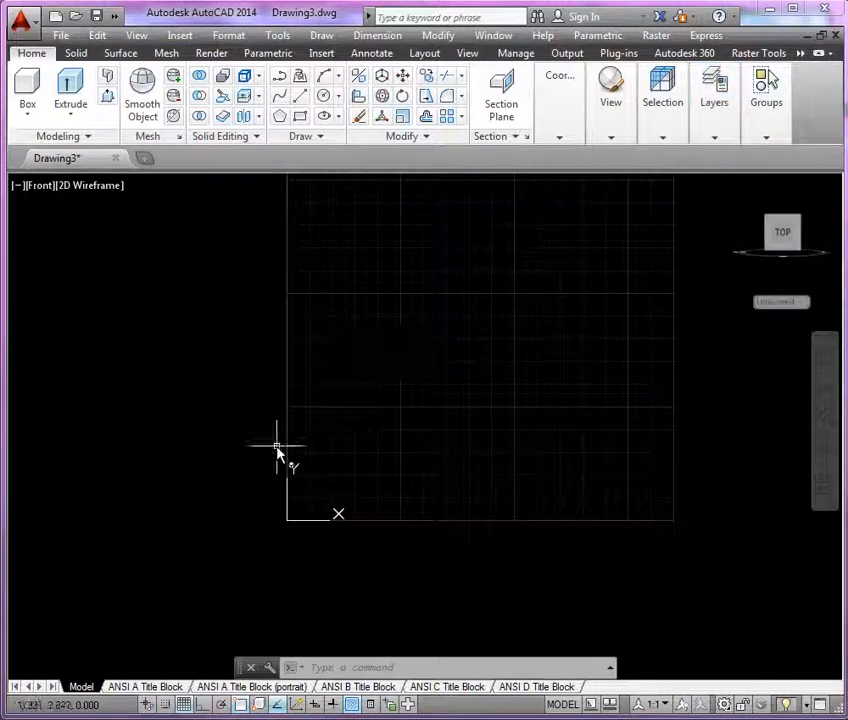
Draw a vertical line upward from the origin 0,0 with polar tracking turned on.
{"action": "type", "text": "l"}
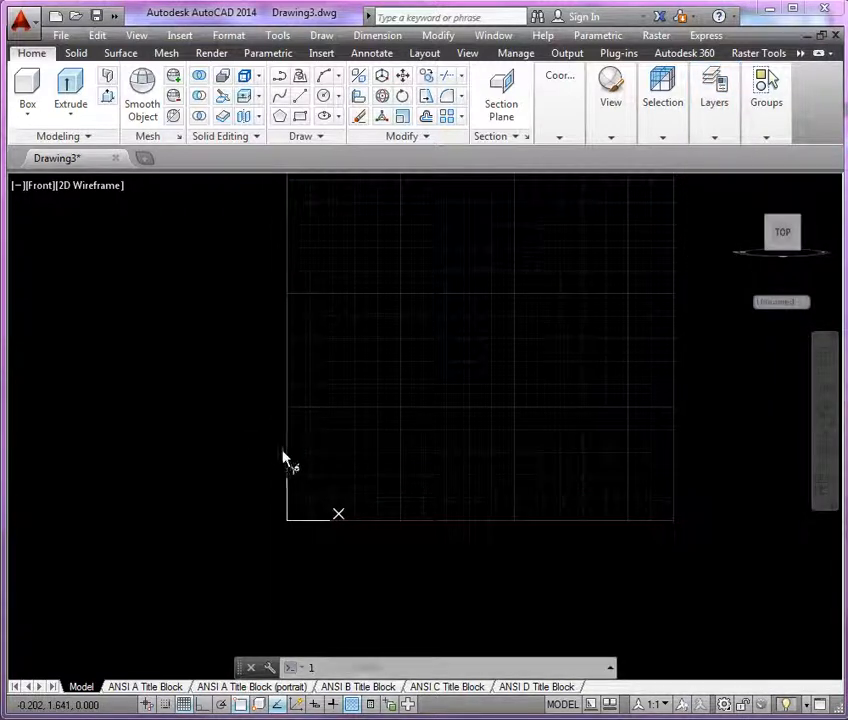
{"action": "key", "text": "Return"}
{"action": "type", "text": "0,0"}
{"action": "key", "text": "Return"}
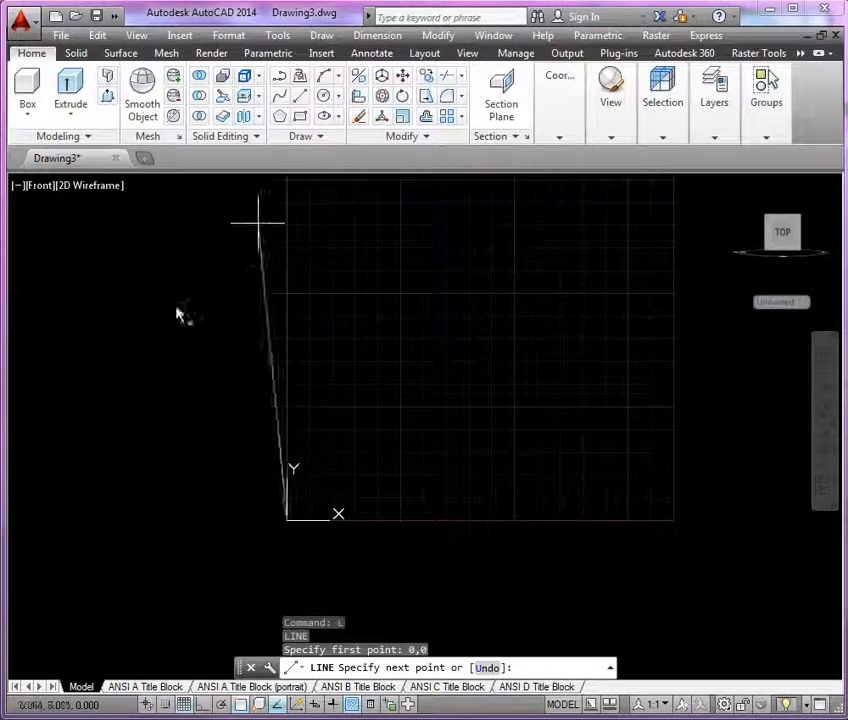
{"action": "left_click", "coordinate": [222, 705]}
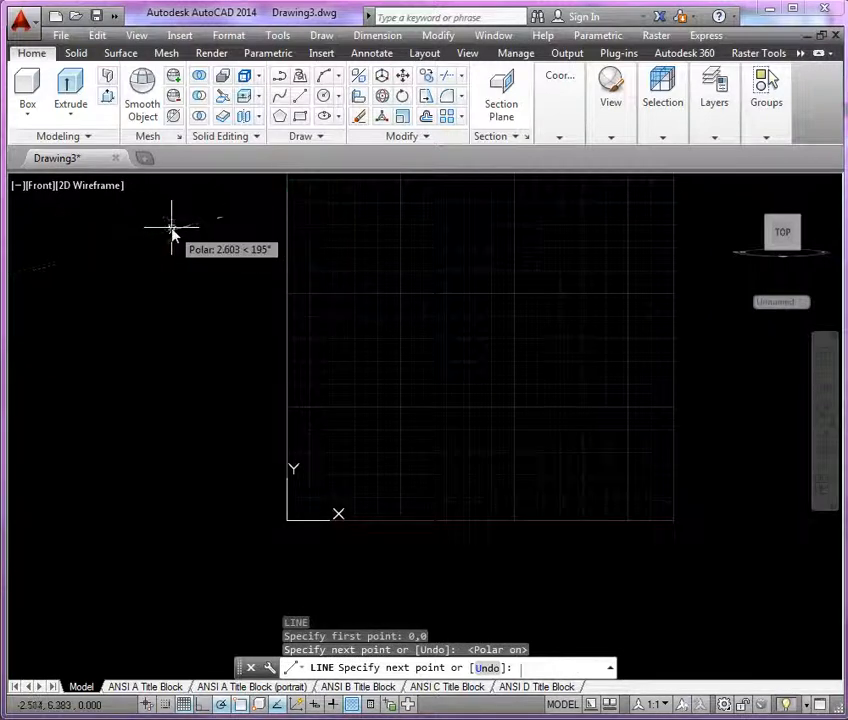
{"action": "key", "text": "Return"}
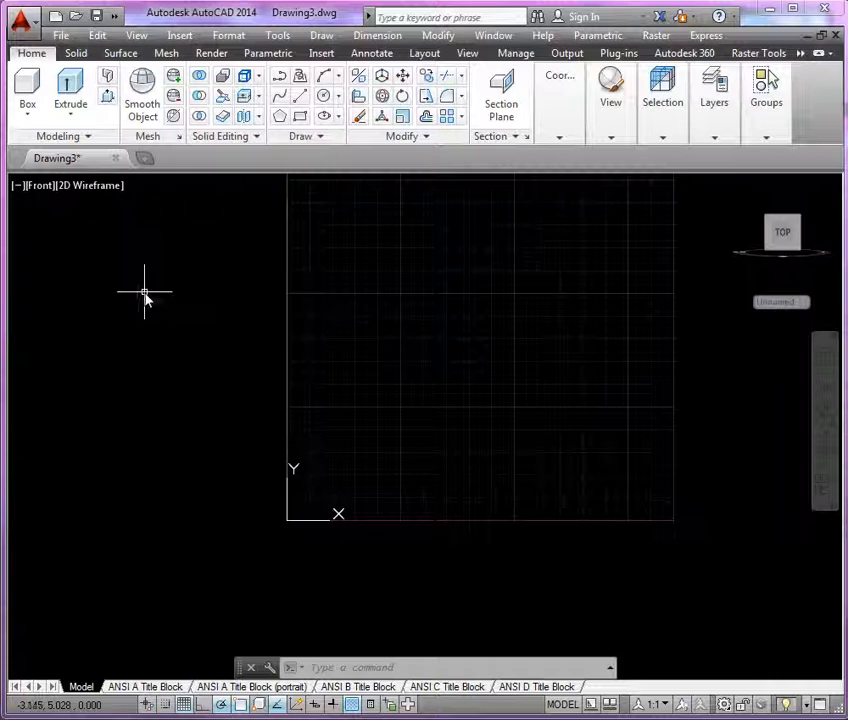
{"action": "mouse_move", "coordinate": [388, 420]}
{"action": "middle_mouse_down"}
{"action": "mouse_move", "coordinate": [390, 443]}
{"action": "mouse_move", "coordinate": [340, 484]}
{"action": "middle_mouse_up"}
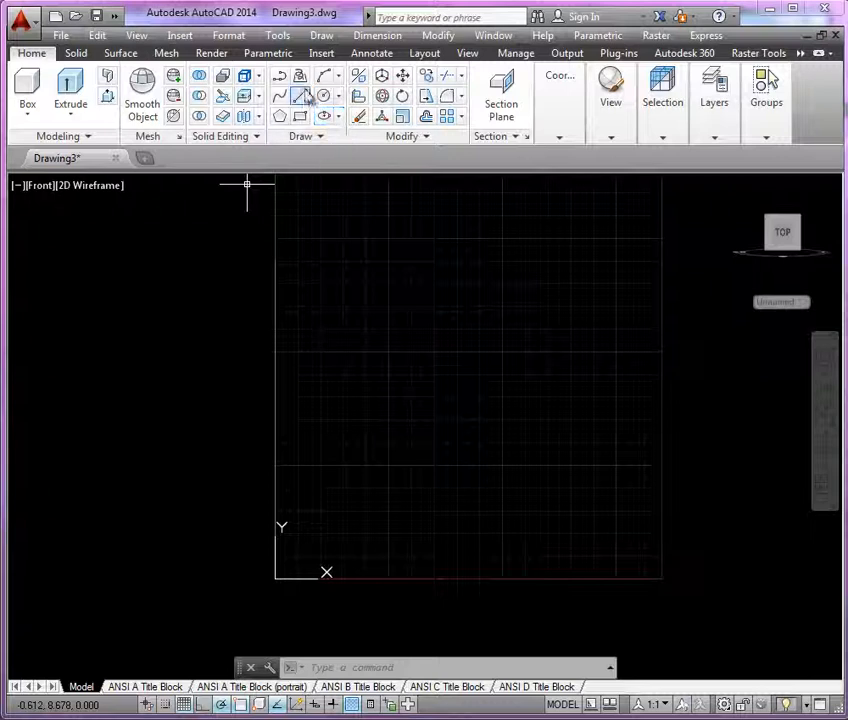
{"action": "left_click", "coordinate": [280, 78]}
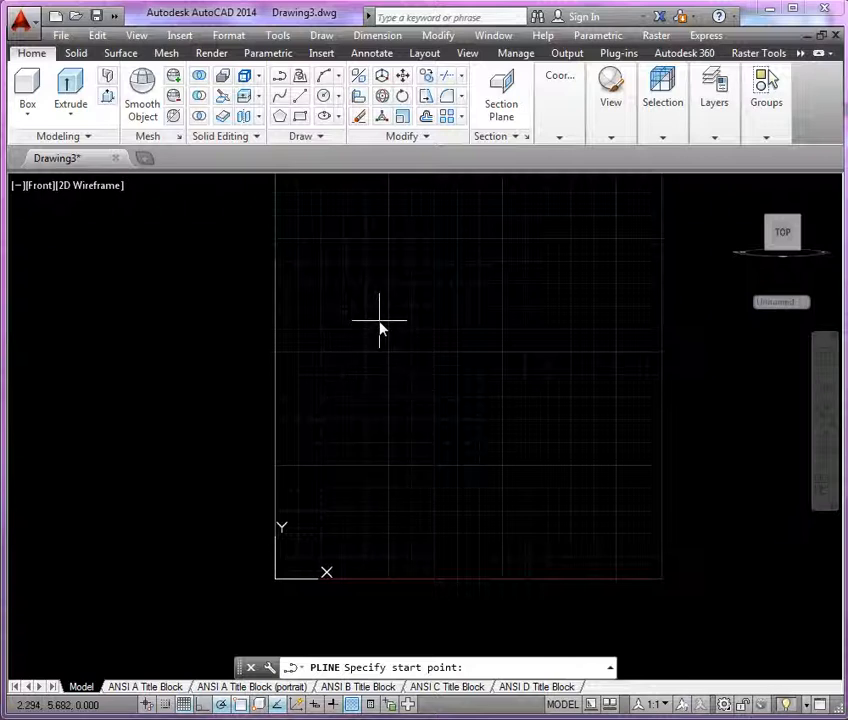
{"action": "key", "text": "Return"}
{"action": "key", "text": "Escape"}
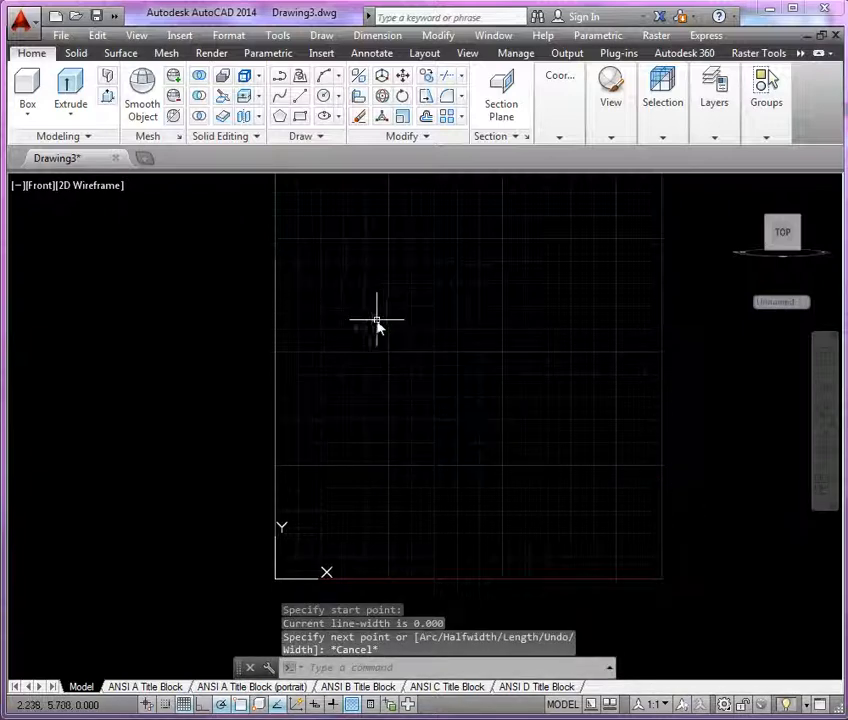
Calculate the through hole's radius as .625/2 with QuickCalc.
{"action": "right_click", "coordinate": [415, 343]}
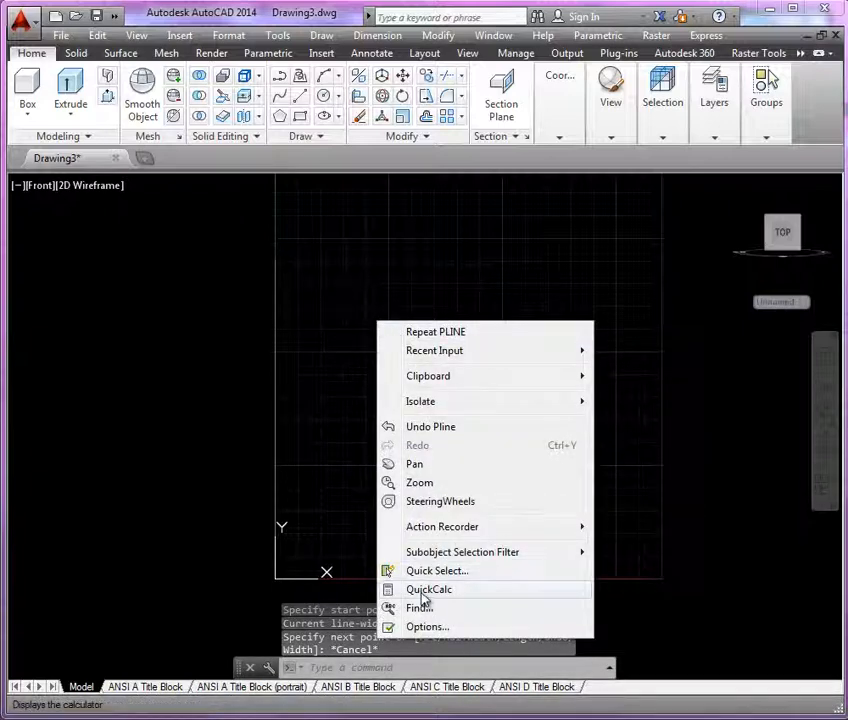
{"action": "key", "text": "Escape"}
{"action": "key", "text": "ctrl+8"}
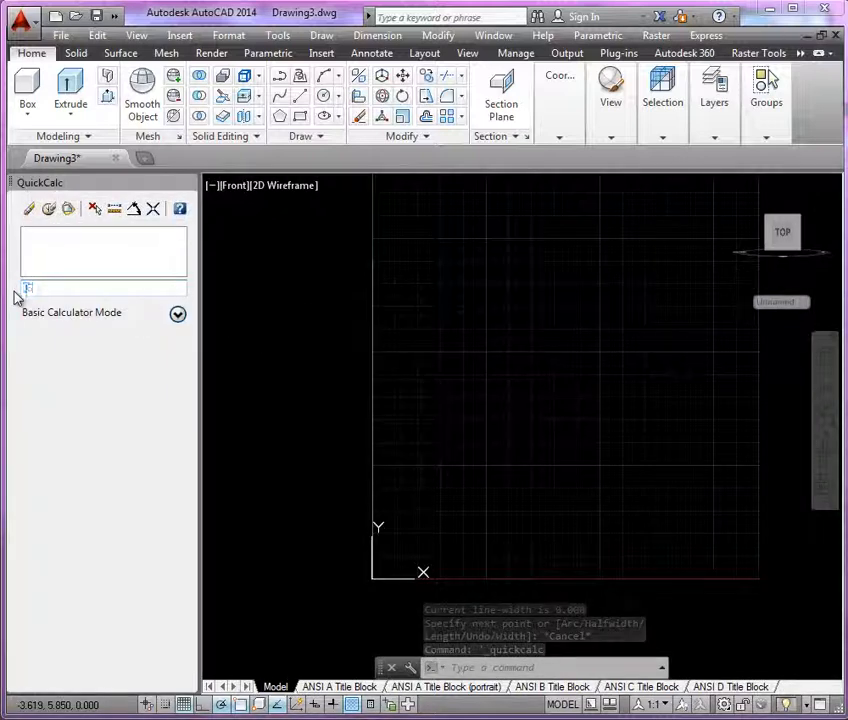
{"action": "type", "text": ".625/2"}
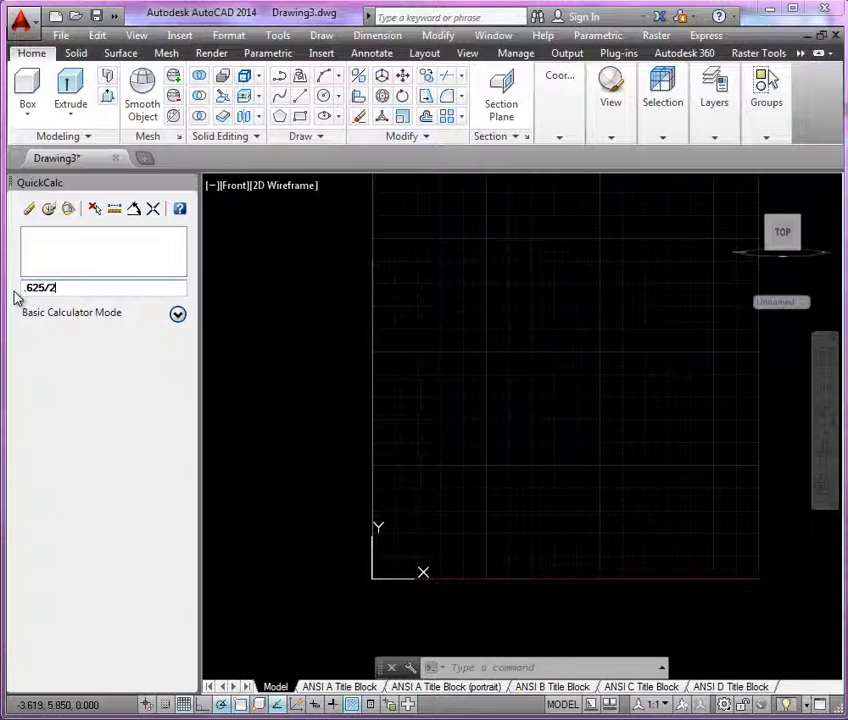
{"action": "key", "text": "Return"}
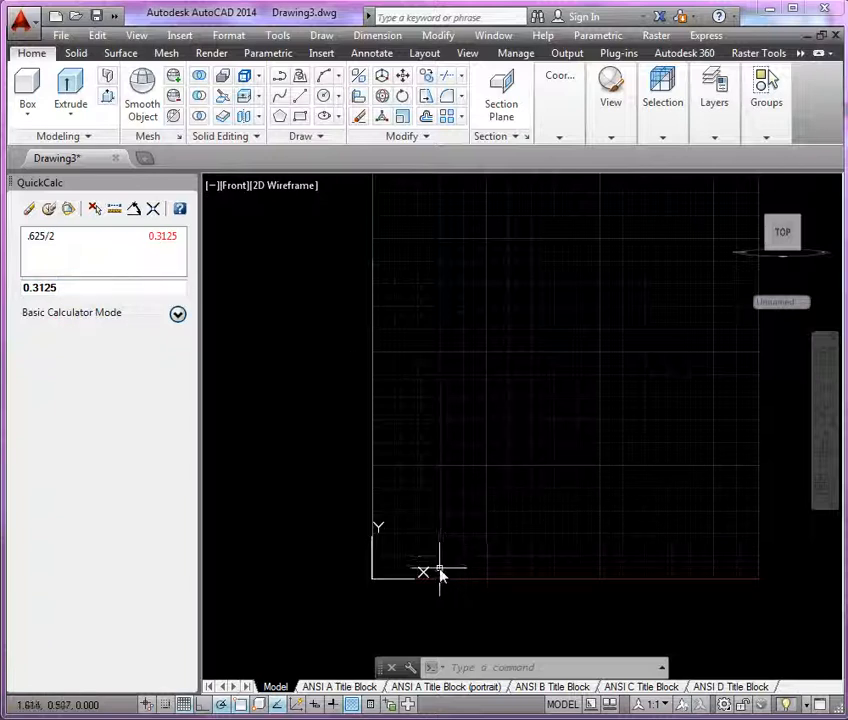
Offset the vertical line at the origin by .3125 in the positive X direction.
{"action": "middle_click_drag", "start_coordinate": [434, 568], "coordinate": [396, 561]}
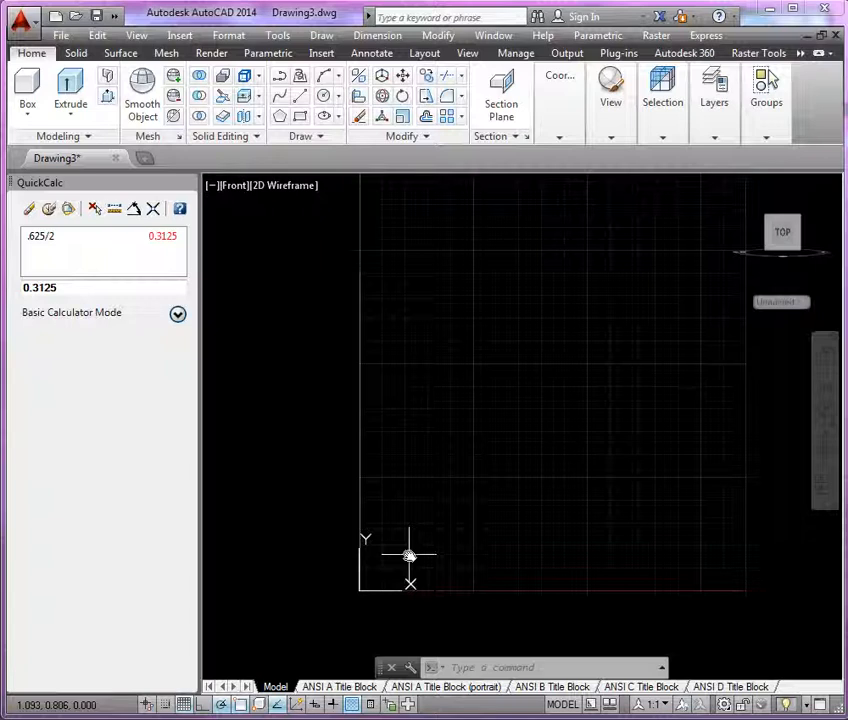
{"action": "type", "text": "o"}
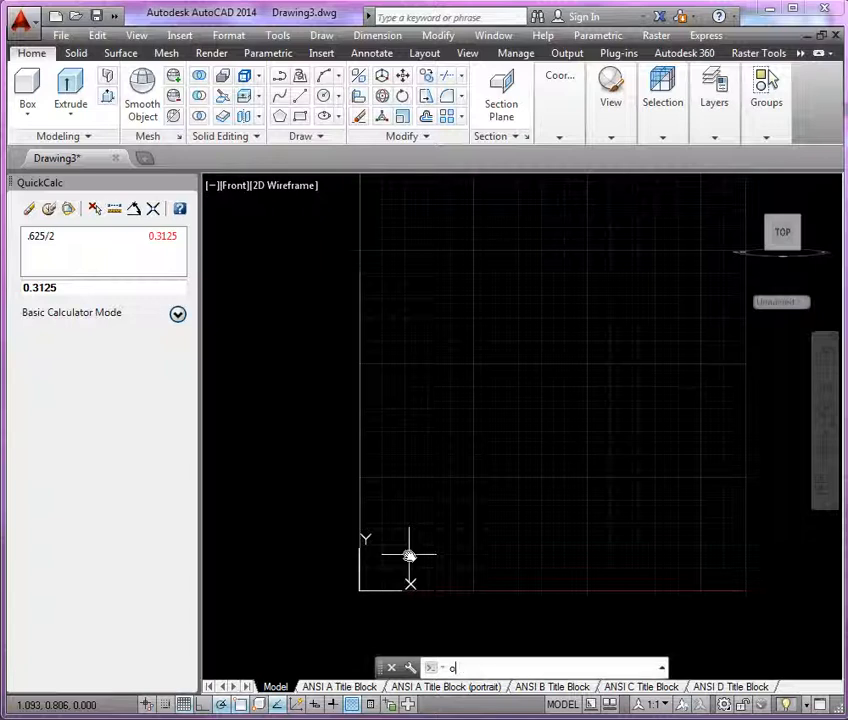
{"action": "key", "text": "Return"}
{"action": "type", "text": "."}
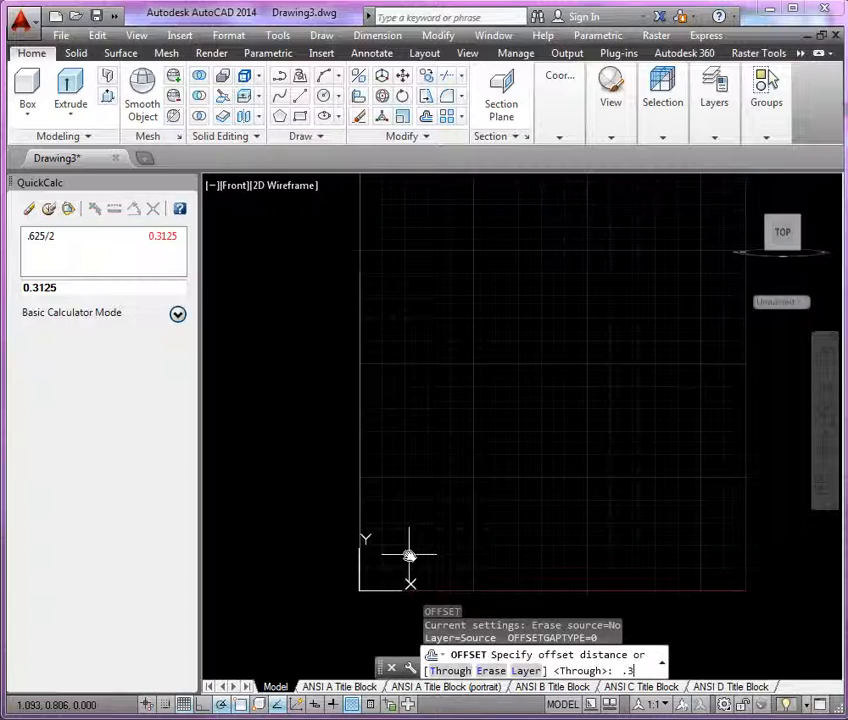
{"action": "type", "text": "3125"}
{"action": "key", "text": "Return"}
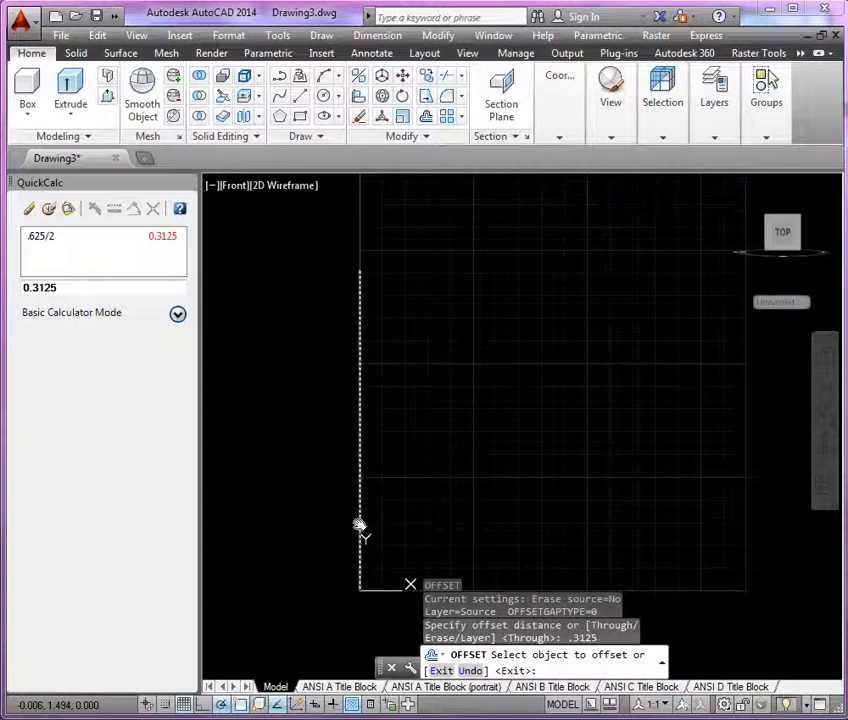
{"action": "left_click", "coordinate": [360, 523]}
{"action": "left_click", "coordinate": [445, 522]}
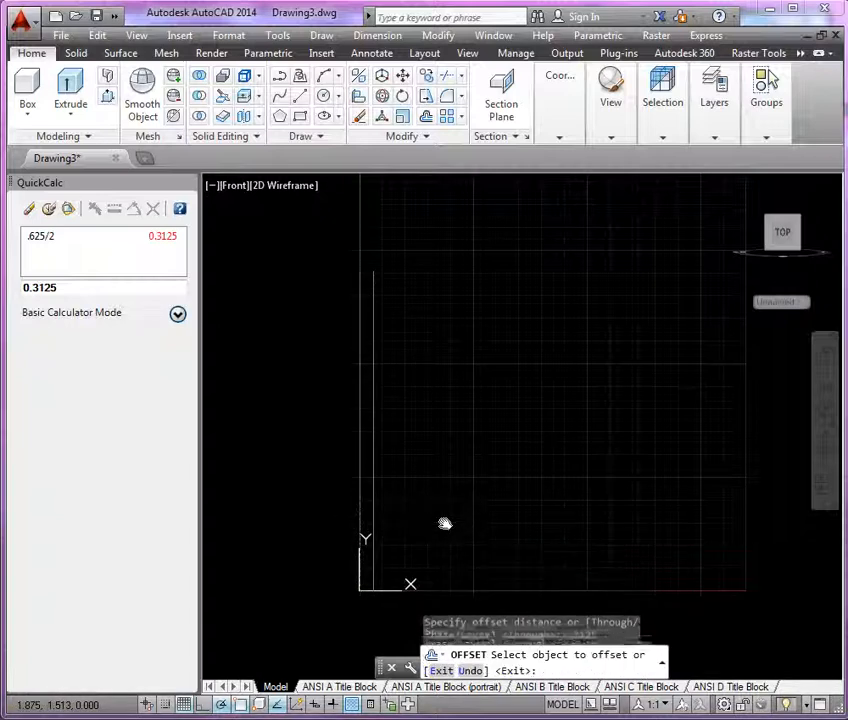
{"action": "middle_click_drag", "start_coordinate": [409, 559], "coordinate": [329, 583]}
{"action": "key", "text": "Return"}
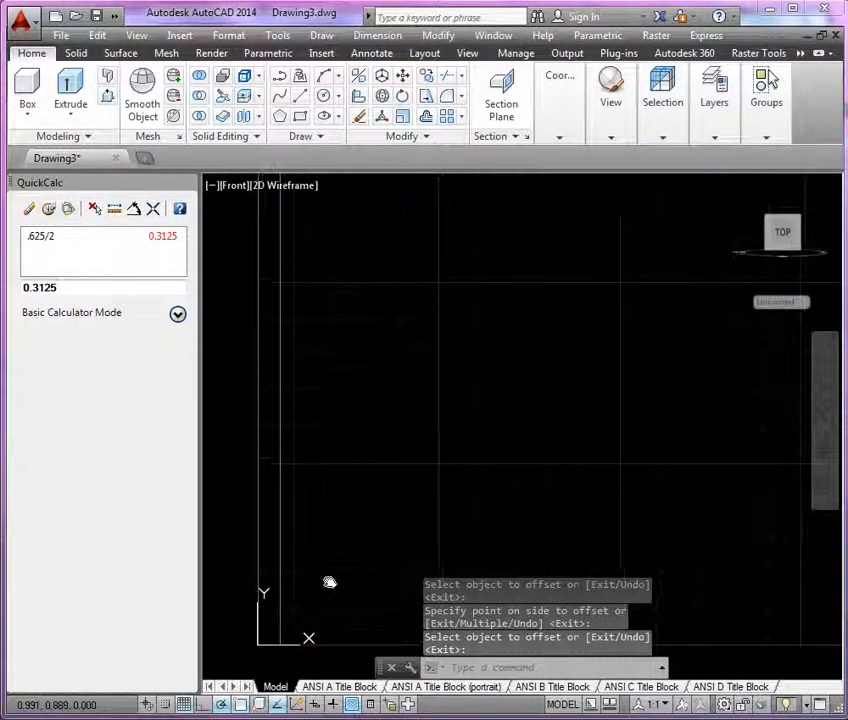
Offset the vertical line at the origin by .5 in the positive X direction and close the calculator.
{"action": "scroll", "coordinate": [331, 581], "scroll_direction": "down", "scroll_amount": 2}
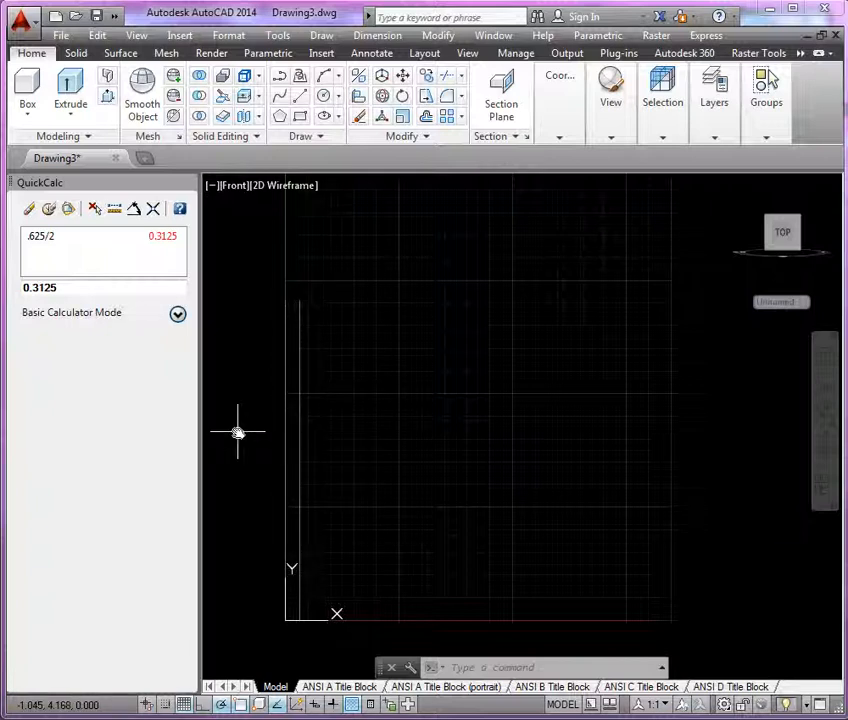
{"action": "type", "text": "o"}
{"action": "key", "text": "Return"}
{"action": "type", "text": ".5"}
{"action": "key", "text": "Return"}
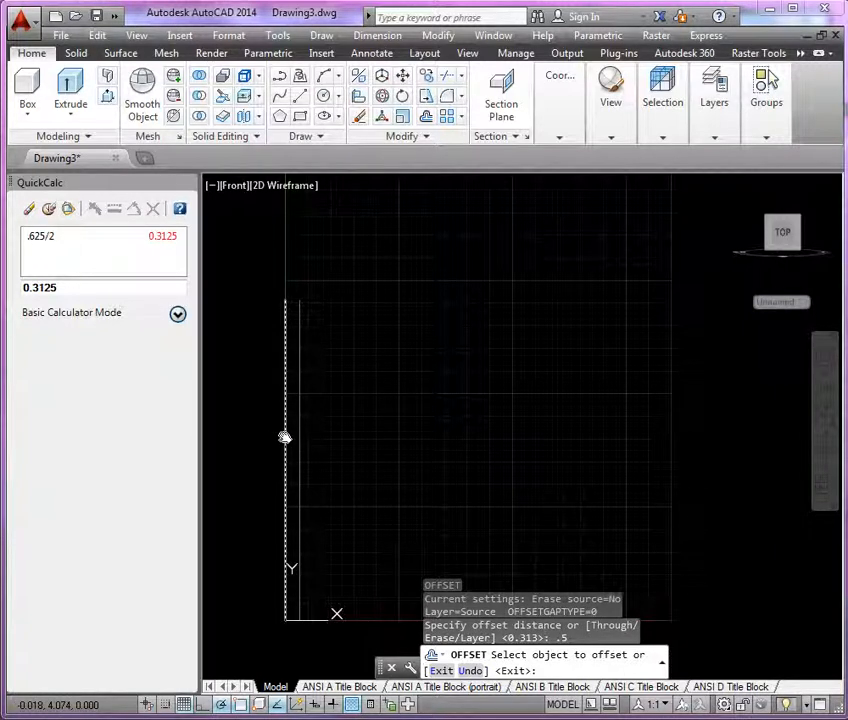
{"action": "left_click", "coordinate": [285, 437]}
{"action": "left_click", "coordinate": [396, 437]}
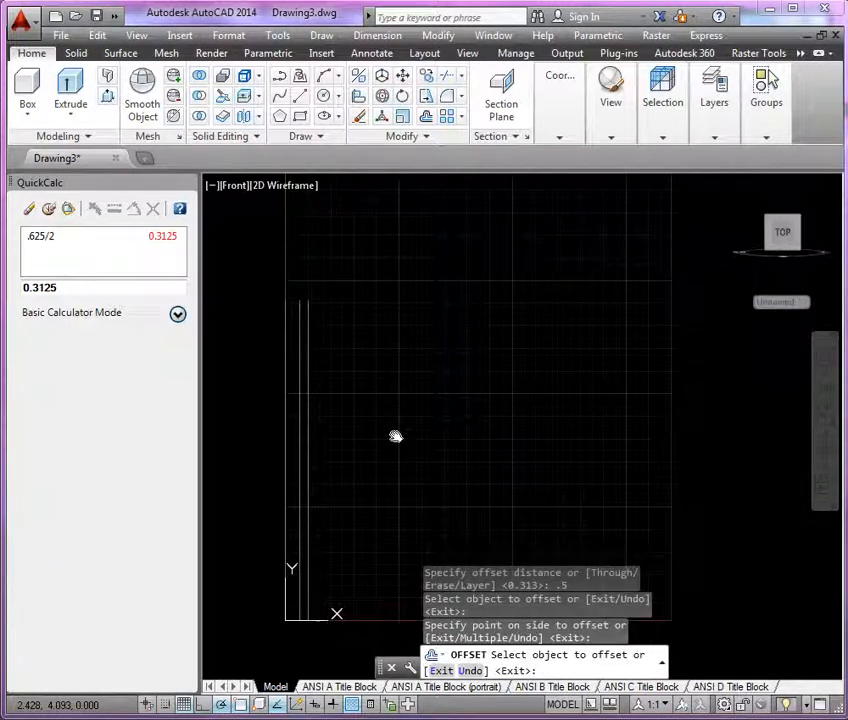
{"action": "key", "text": "Return"}
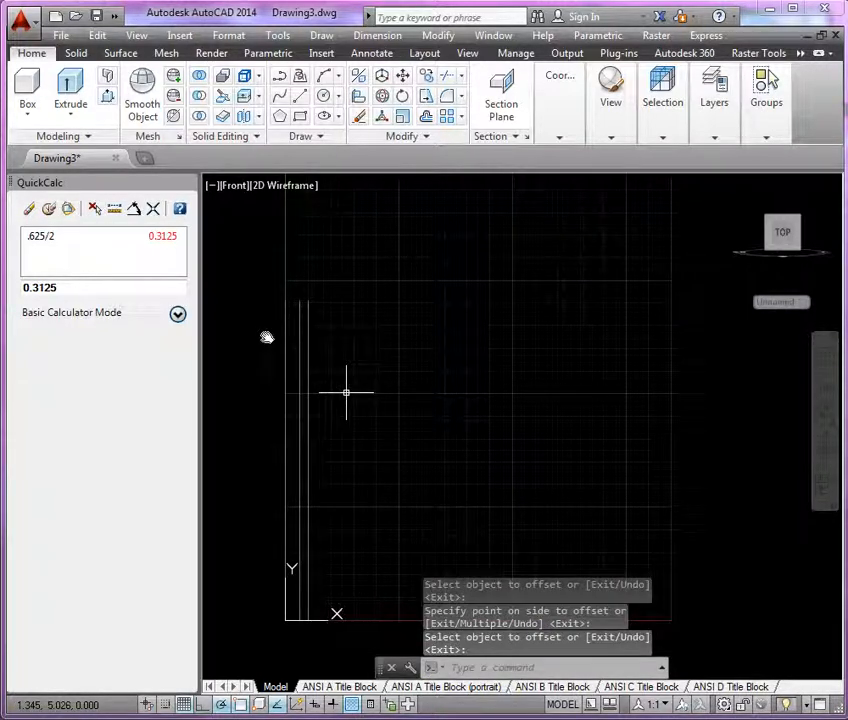
{"action": "left_click", "coordinate": [187, 188]}
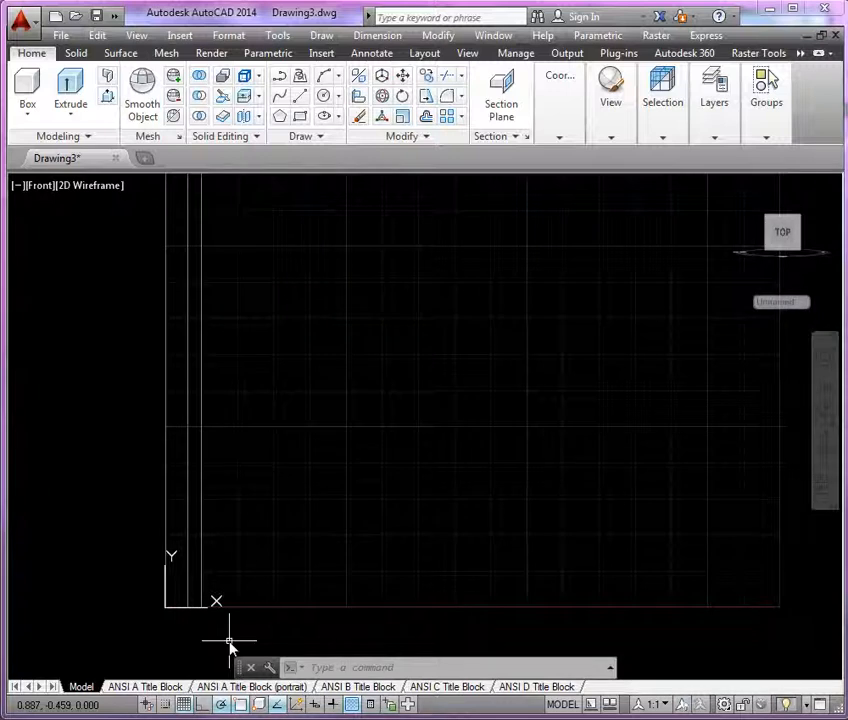
Offset the vertical line at the origin by .75 in the positive X direction.
{"action": "type", "text": "o"}
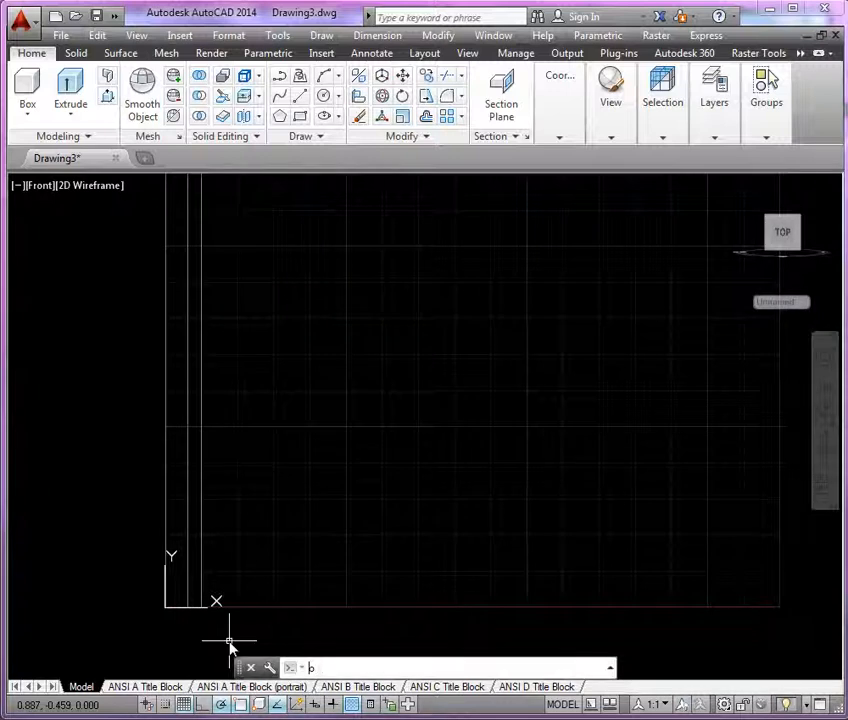
{"action": "key", "text": "Return"}
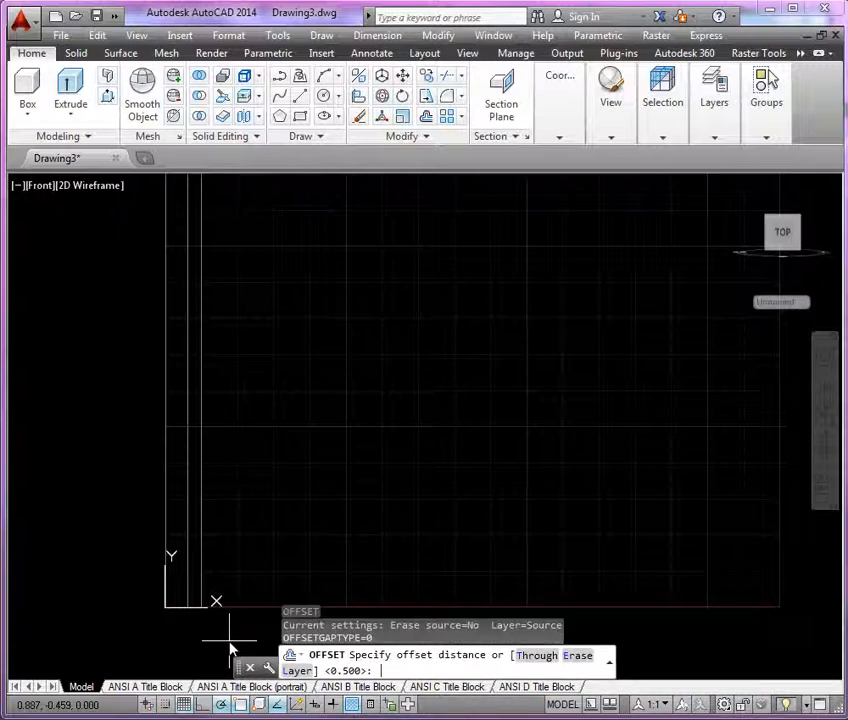
{"action": "key", "text": "Return"}
{"action": "key", "text": "Return"}
{"action": "key", "text": "Return"}
{"action": "key", "text": "Return"}
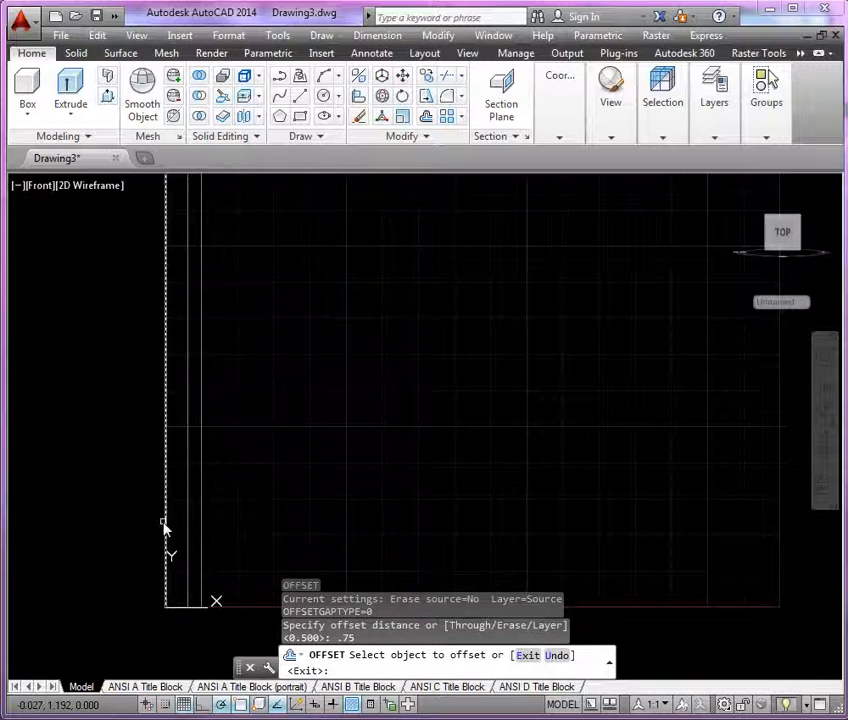
{"action": "left_click", "coordinate": [203, 530]}
{"action": "left_click", "coordinate": [318, 524]}
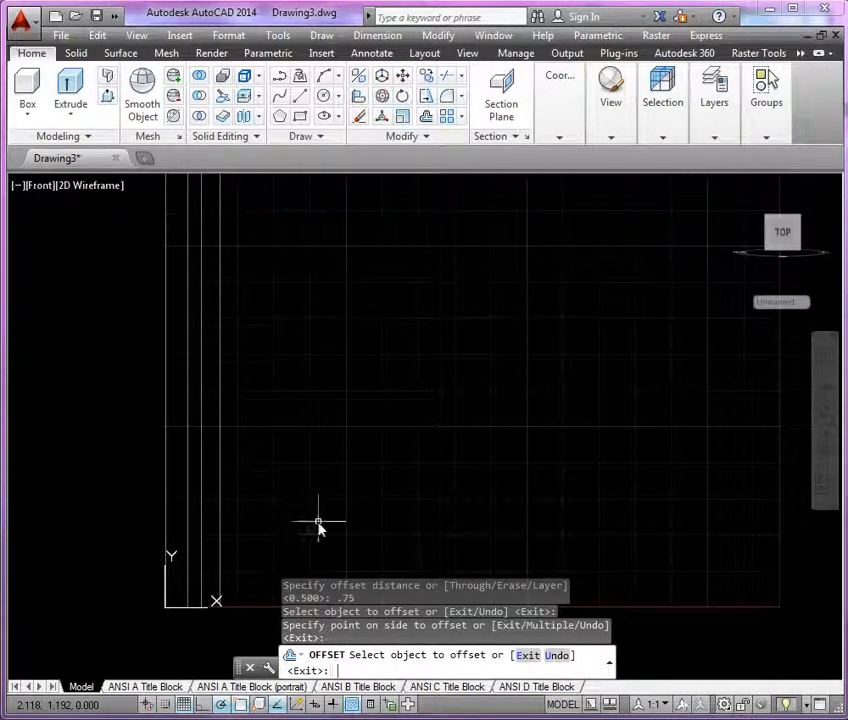
{"action": "key", "text": "Return"}
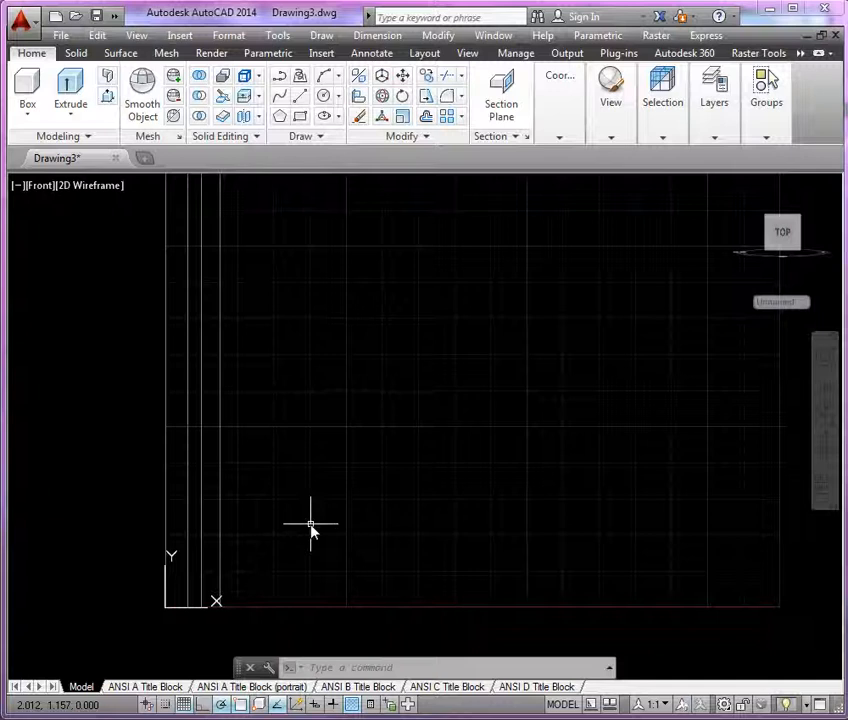
Draw a horizontal line joining the lower endpoints of the .3125 and .75 offset lines.
{"action": "type", "text": "L"}
{"action": "key", "text": "Return"}
{"action": "scroll", "coordinate": [231, 602], "scroll_direction": "up", "scroll_amount": 4}
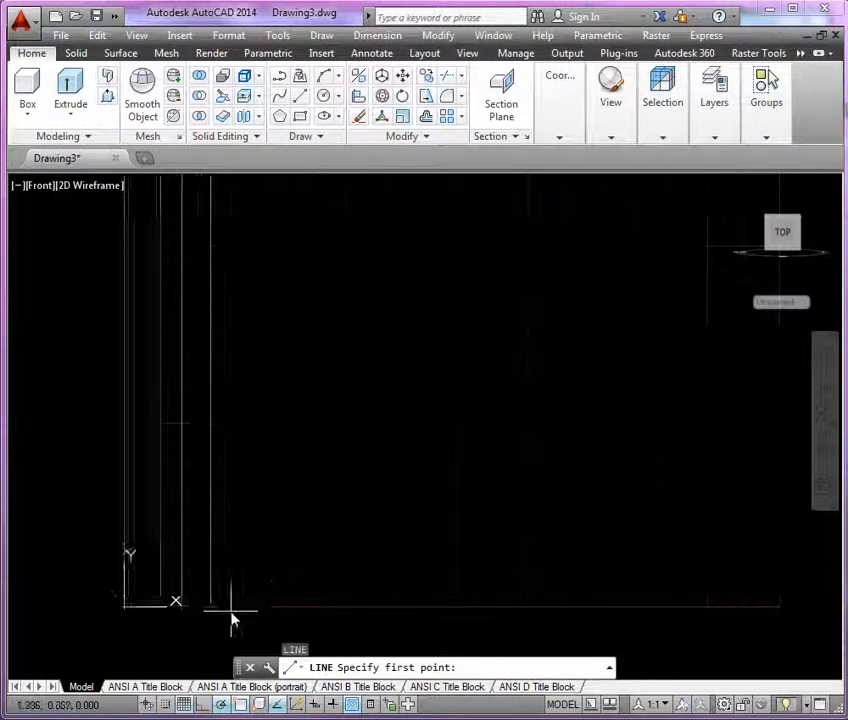
{"action": "left_click", "coordinate": [111, 599]}
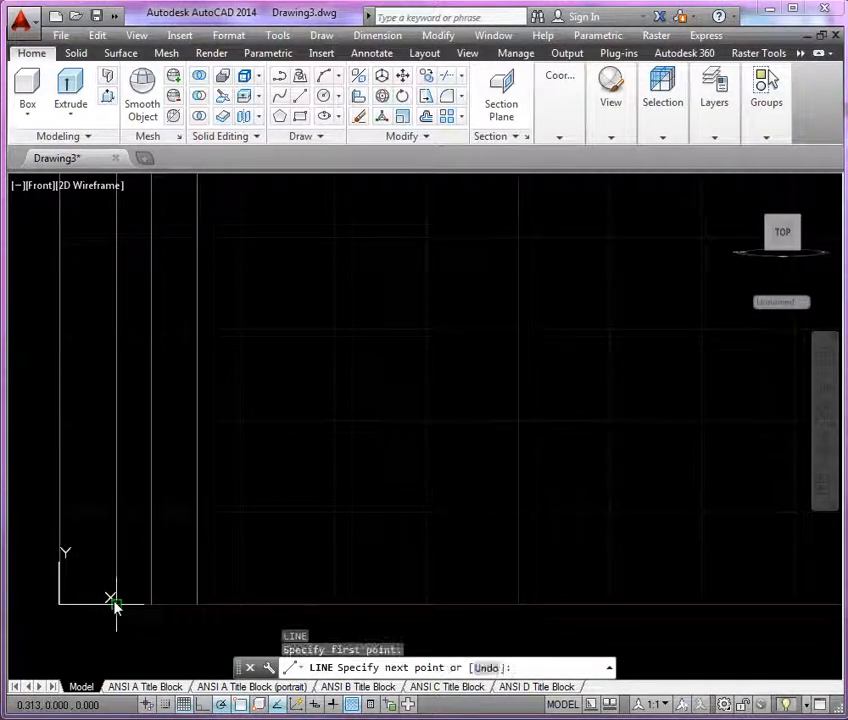
{"action": "left_click", "coordinate": [198, 604]}
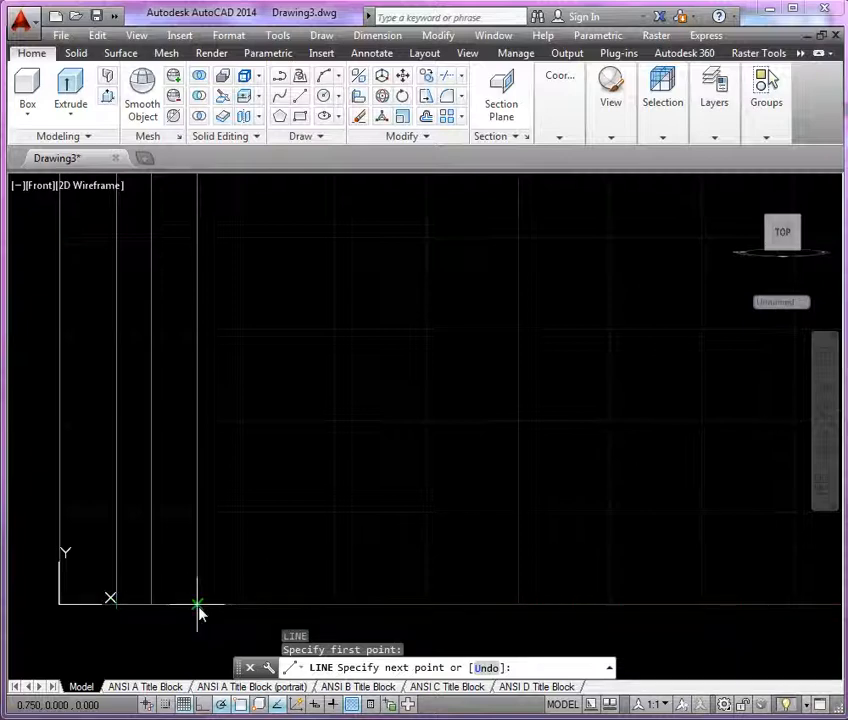
{"action": "key", "text": "Return"}
{"action": "scroll", "coordinate": [297, 575], "scroll_direction": "down", "scroll_amount": 4}
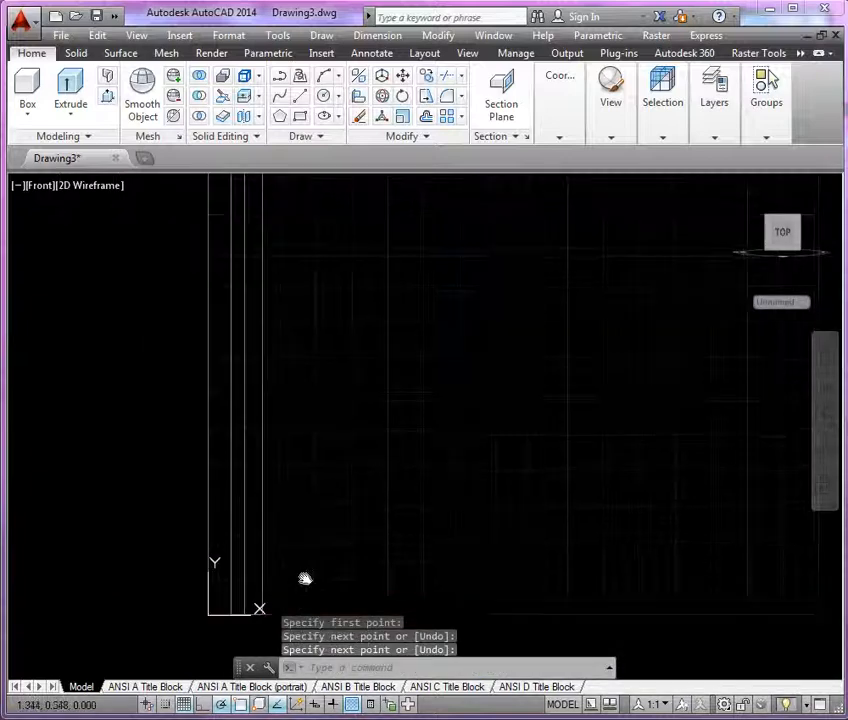
Offset the horizontal base line upward by .5.
{"action": "scroll", "coordinate": [321, 560], "scroll_direction": "up", "scroll_amount": 2}
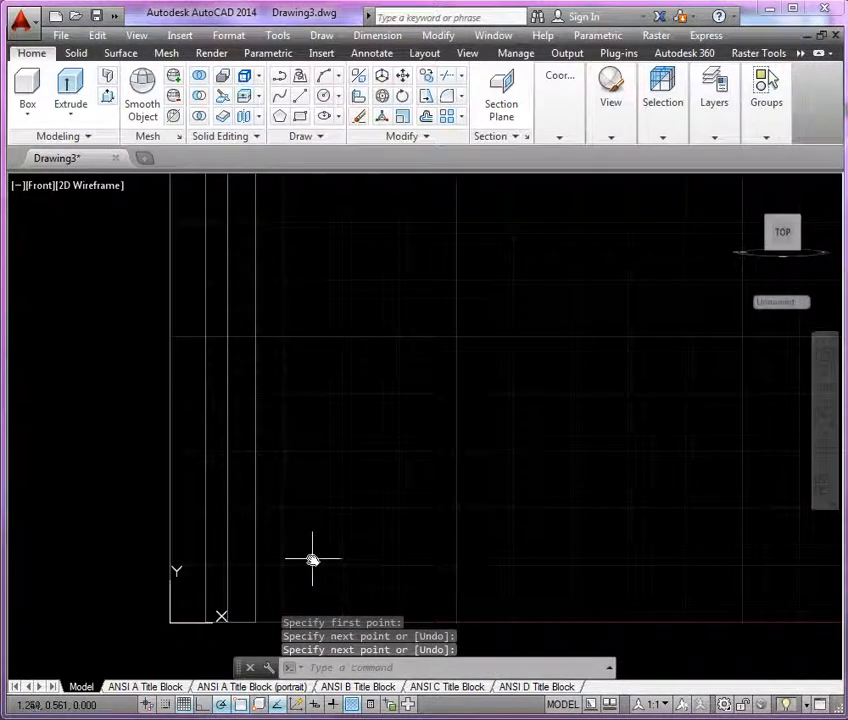
{"action": "type", "text": "o"}
{"action": "key", "text": "Return"}
{"action": "type", "text": ".5"}
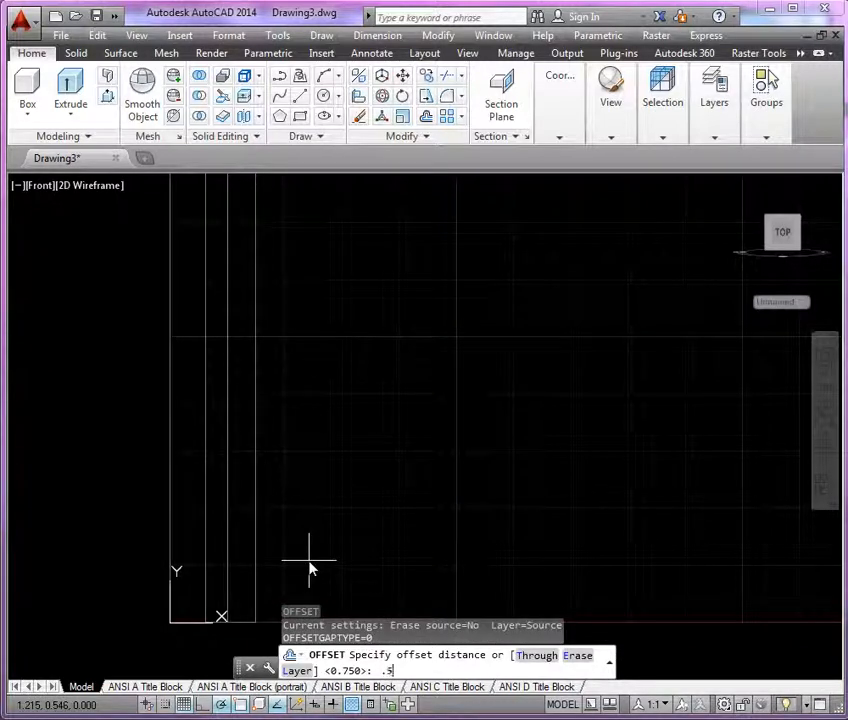
{"action": "key", "text": "Return"}
{"action": "left_click", "coordinate": [250, 619]}
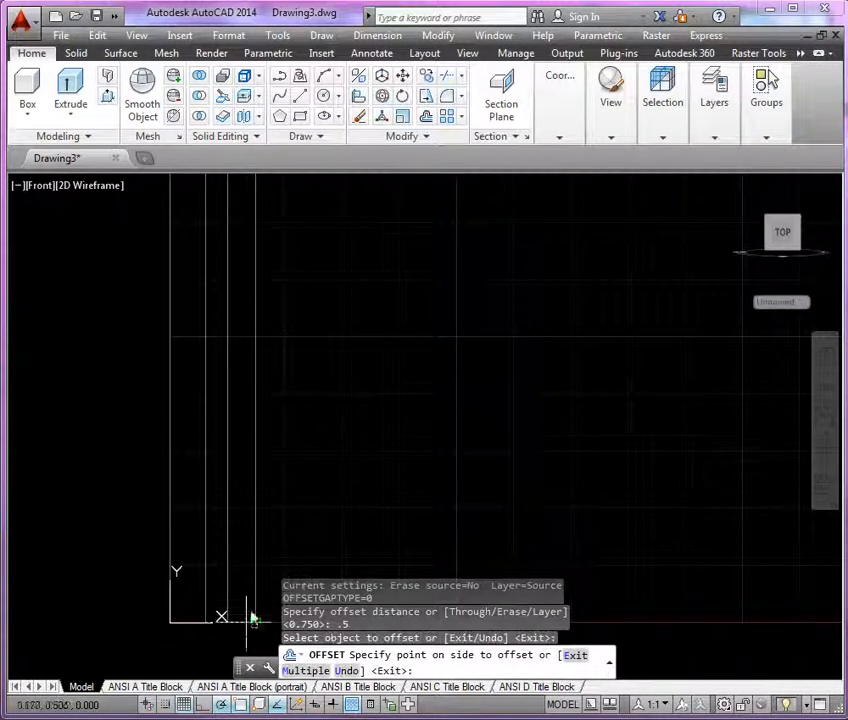
{"action": "left_click", "coordinate": [310, 561]}
{"action": "key", "text": "Return"}
Trim the part of the middle .5 offset line that lies below the upper horizontal line.
{"action": "middle_click_drag", "start_coordinate": [242, 597], "coordinate": [223, 560]}
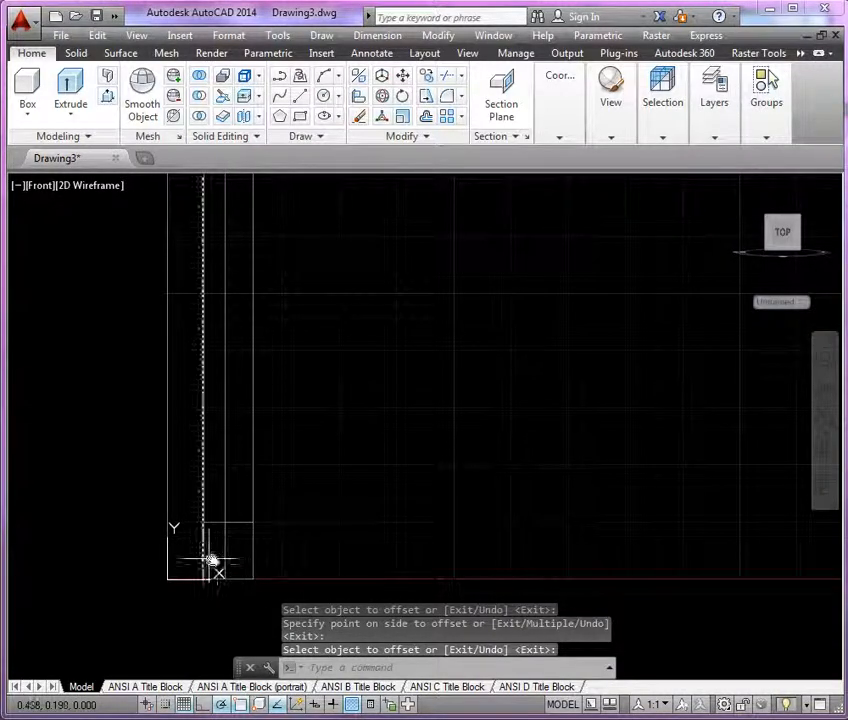
{"action": "middle_click_drag", "start_coordinate": [246, 548], "coordinate": [243, 604]}
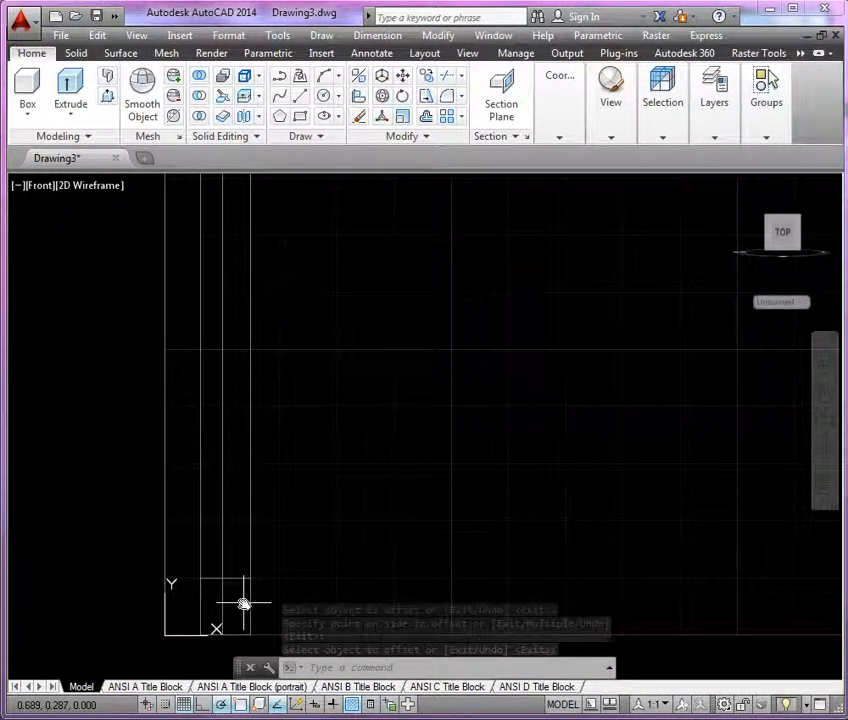
{"action": "type", "text": "tr"}
{"action": "key", "text": "Return"}
{"action": "left_click", "coordinate": [237, 580]}
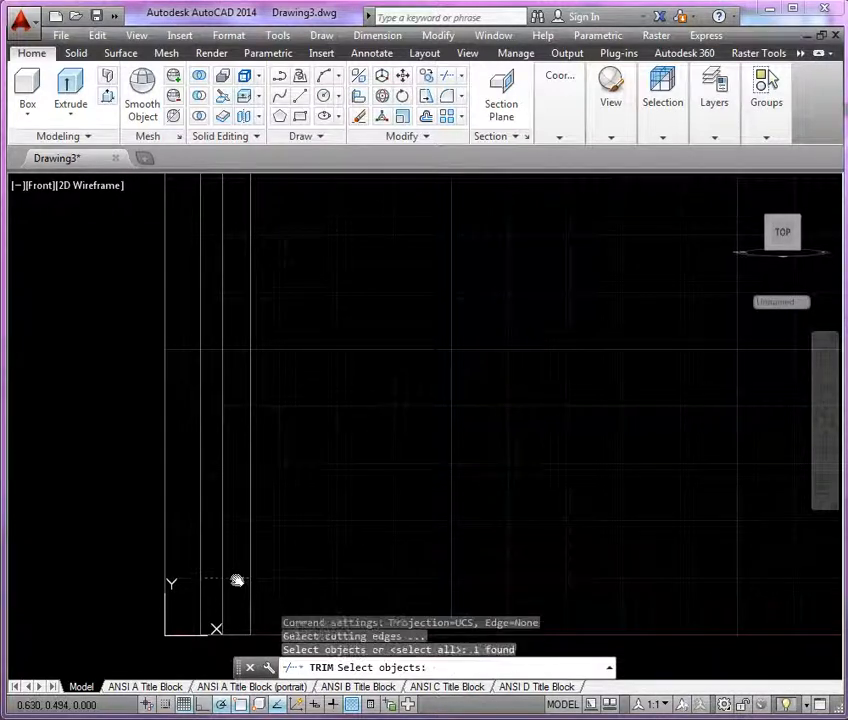
{"action": "key", "text": "Return"}
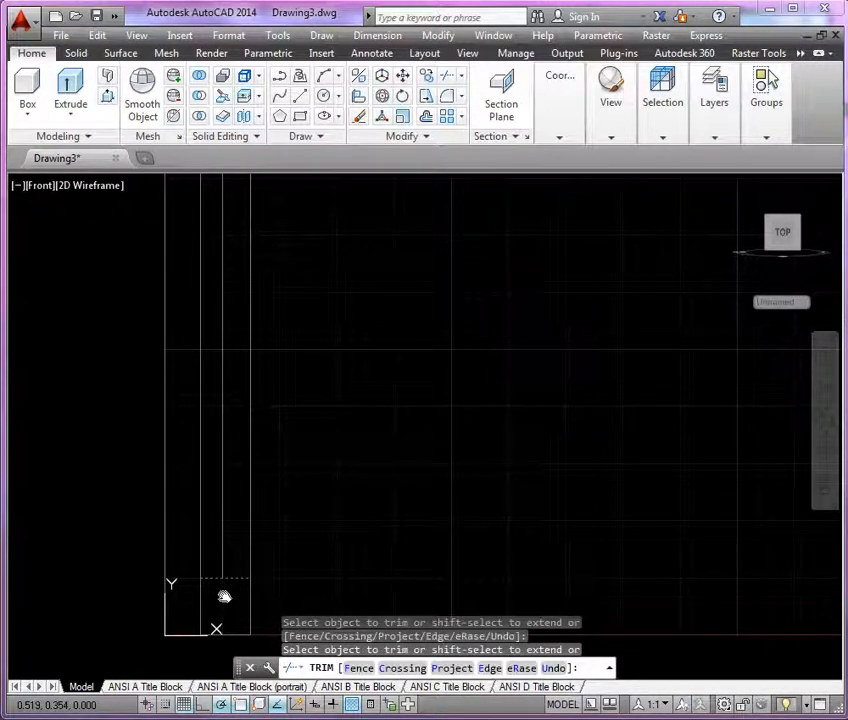
{"action": "key", "text": "Return"}
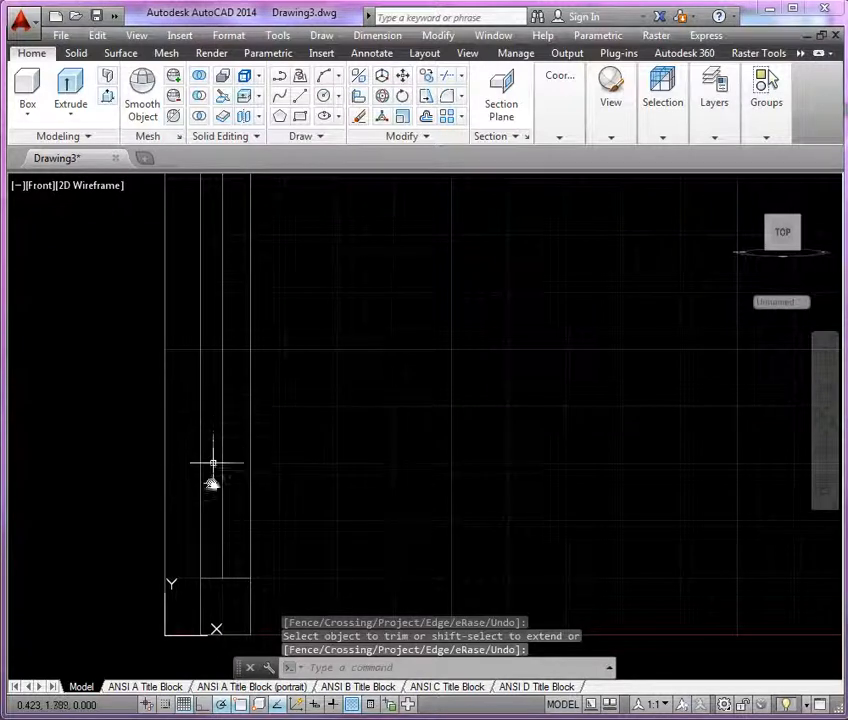
Trim the outermost vertical line above the upper horizontal line.
{"action": "key", "text": "Return"}
{"action": "left_click", "coordinate": [243, 578]}
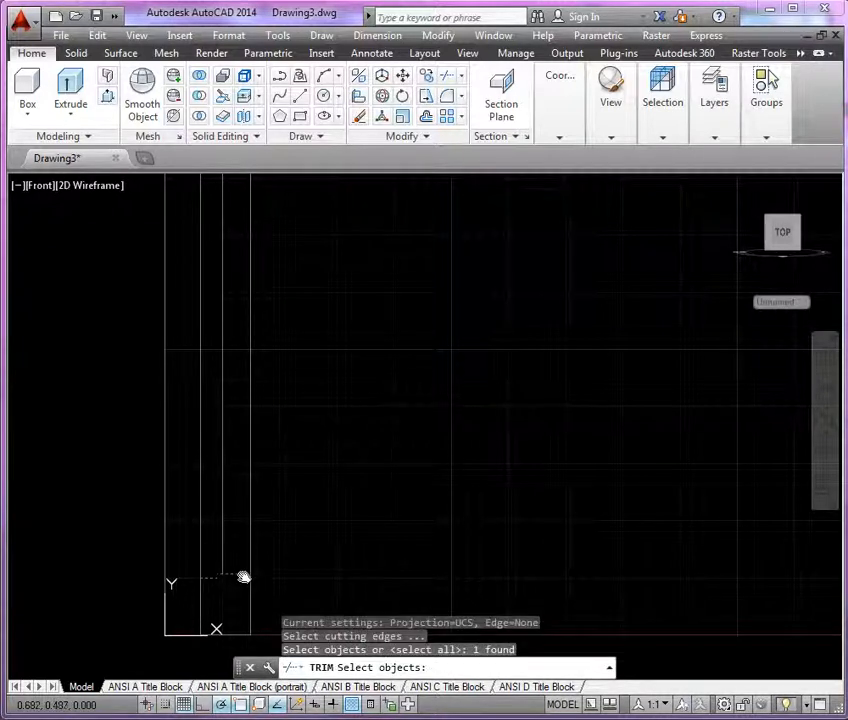
{"action": "key", "text": "Return"}
{"action": "left_click", "coordinate": [250, 565]}
{"action": "key", "text": "Return"}
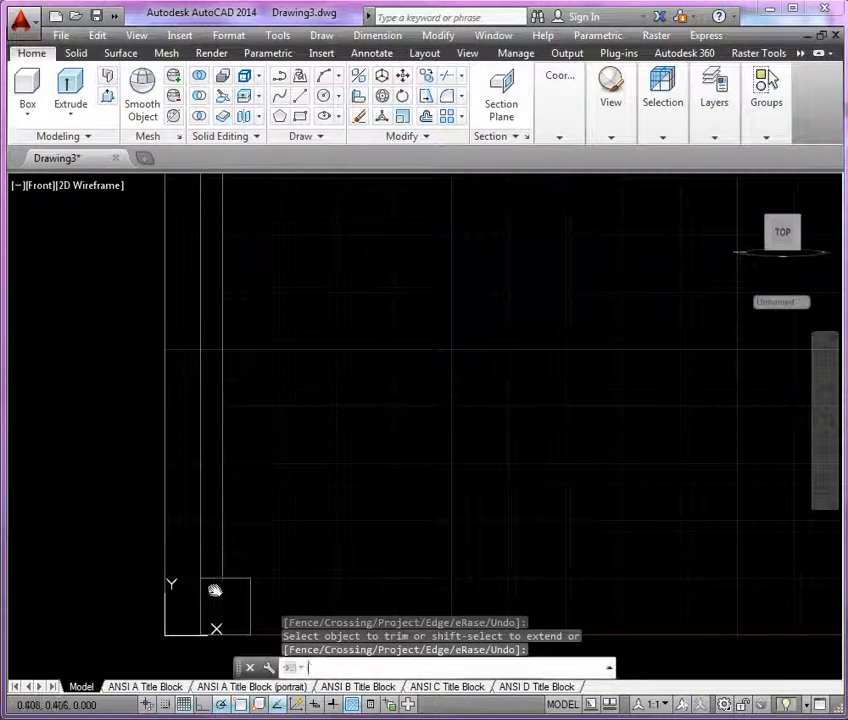
Trim the shoulder's horizontal line on the inner side of the middle vertical line.
{"action": "key", "text": "Return"}
{"action": "left_click", "coordinate": [222, 567]}
{"action": "key", "text": "Return"}
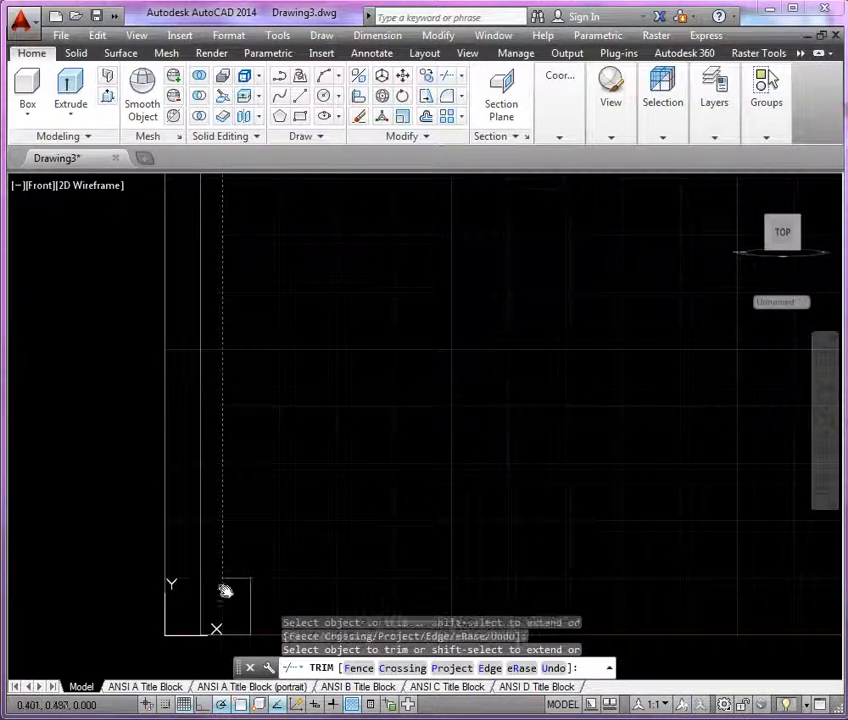
{"action": "key", "text": "Return"}
{"action": "scroll", "coordinate": [242, 594], "scroll_direction": "down", "scroll_amount": 1}
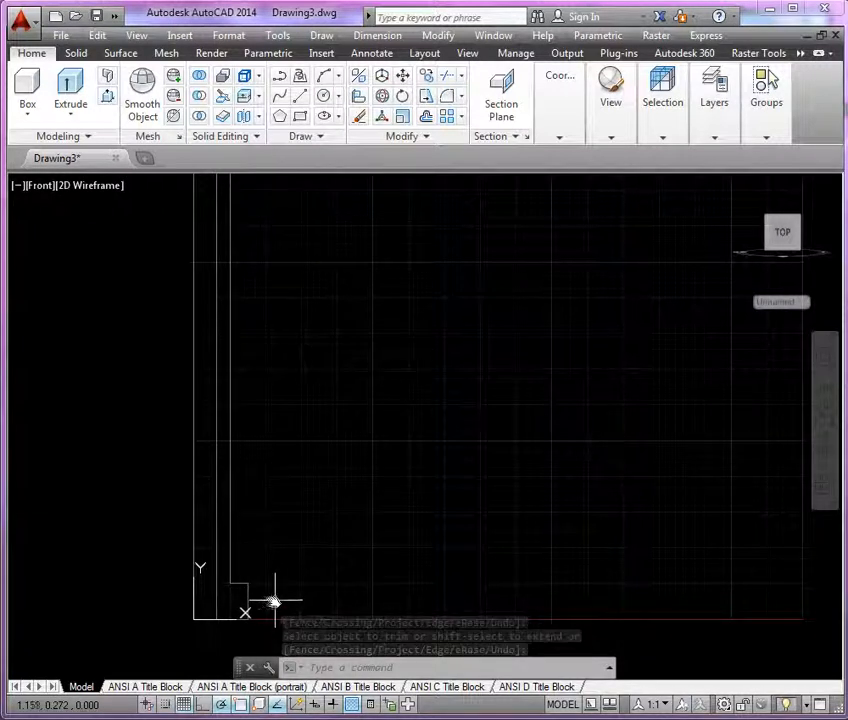
Offset the horizontal base line upward by 3 for the pin's overall height.
{"action": "scroll", "coordinate": [227, 609], "scroll_direction": "up", "scroll_amount": 2}
{"action": "type", "text": "o"}
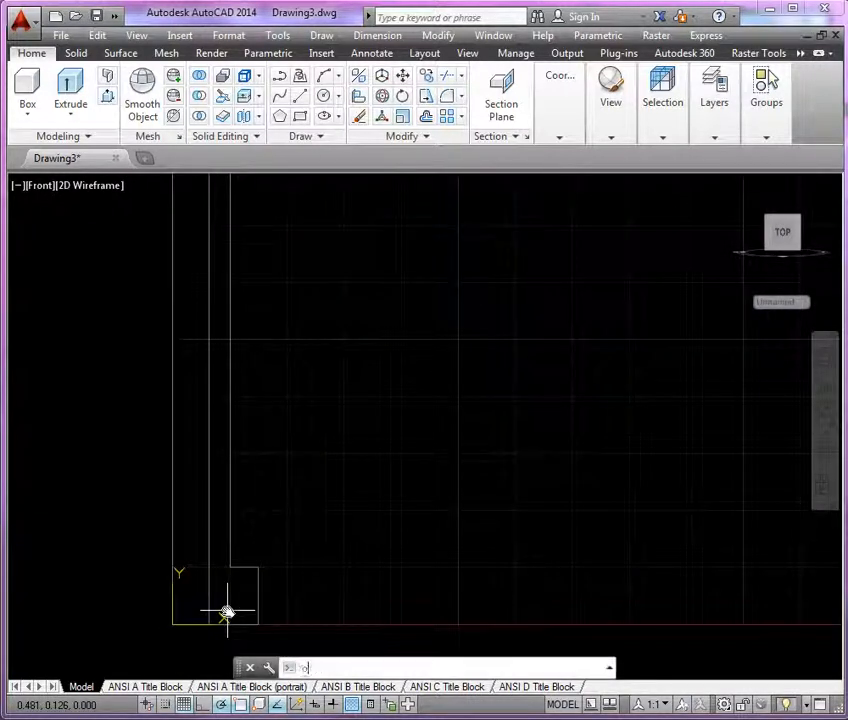
{"action": "key", "text": "Return"}
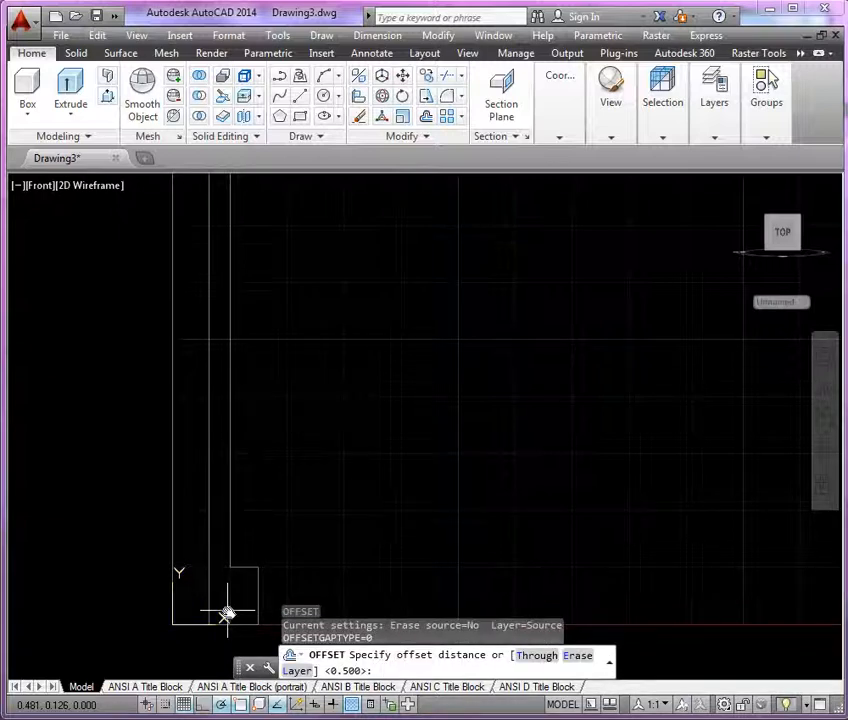
{"action": "type", "text": "3"}
{"action": "key", "text": "Return"}
{"action": "left_click", "coordinate": [234, 627]}
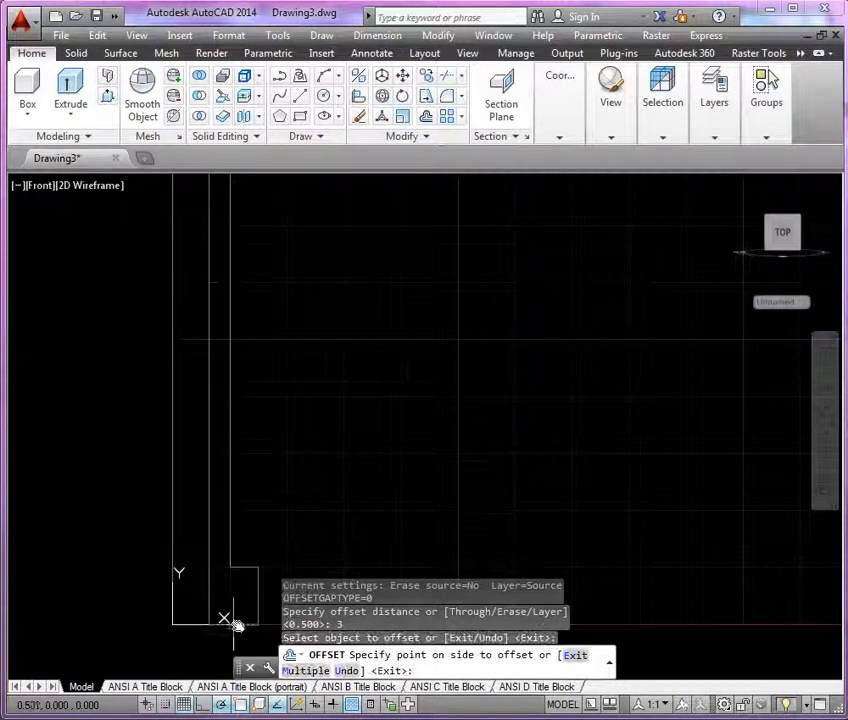
{"action": "left_click", "coordinate": [266, 448]}
{"action": "key", "text": "Return"}
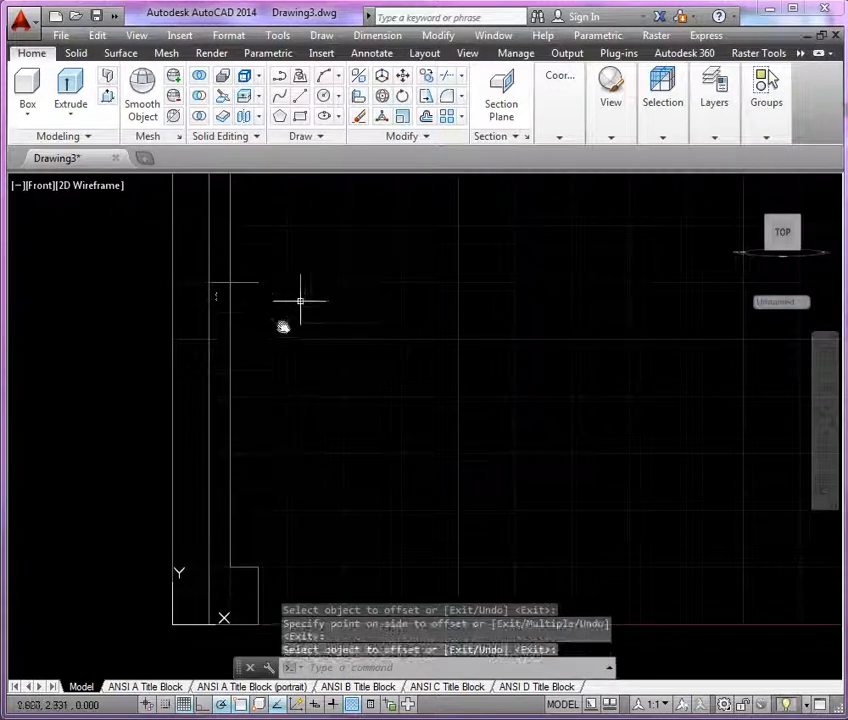
Trim the 3-unit-high horizontal line's outer overhang and both profile verticals above it to close the top of the profile.
{"action": "scroll", "coordinate": [208, 284], "scroll_direction": "up", "scroll_amount": 3}
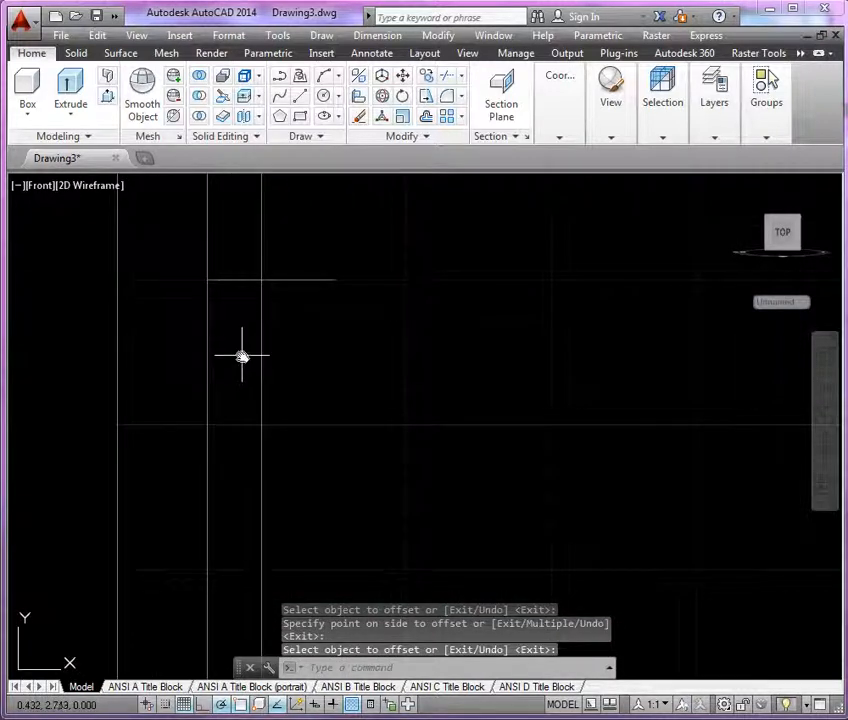
{"action": "type", "text": "tr"}
{"action": "key", "text": "Return"}
{"action": "key", "text": "Return"}
{"action": "left_click", "coordinate": [299, 280]}
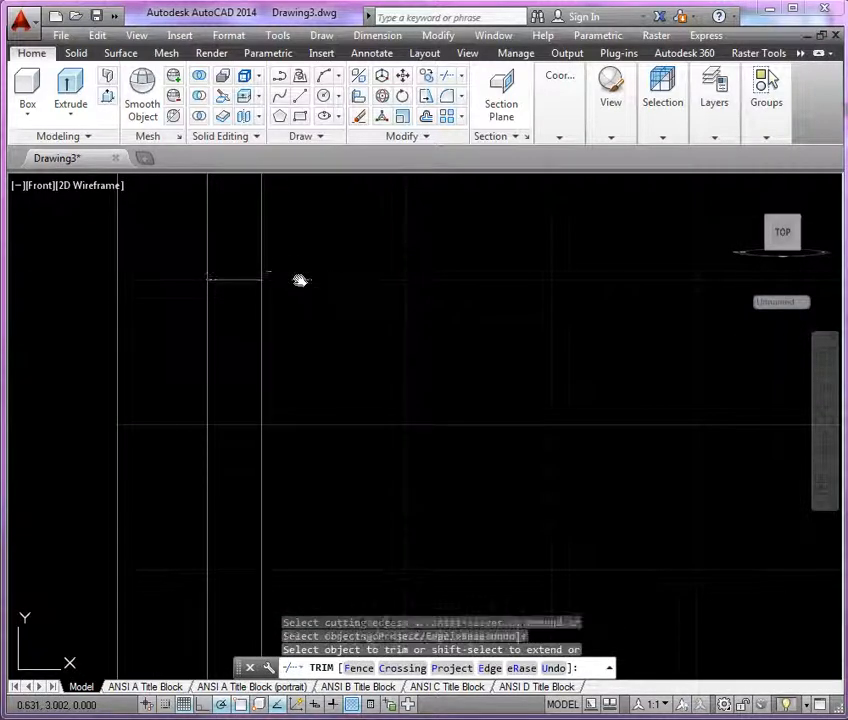
{"action": "left_click", "coordinate": [263, 265]}
{"action": "left_click", "coordinate": [207, 264]}
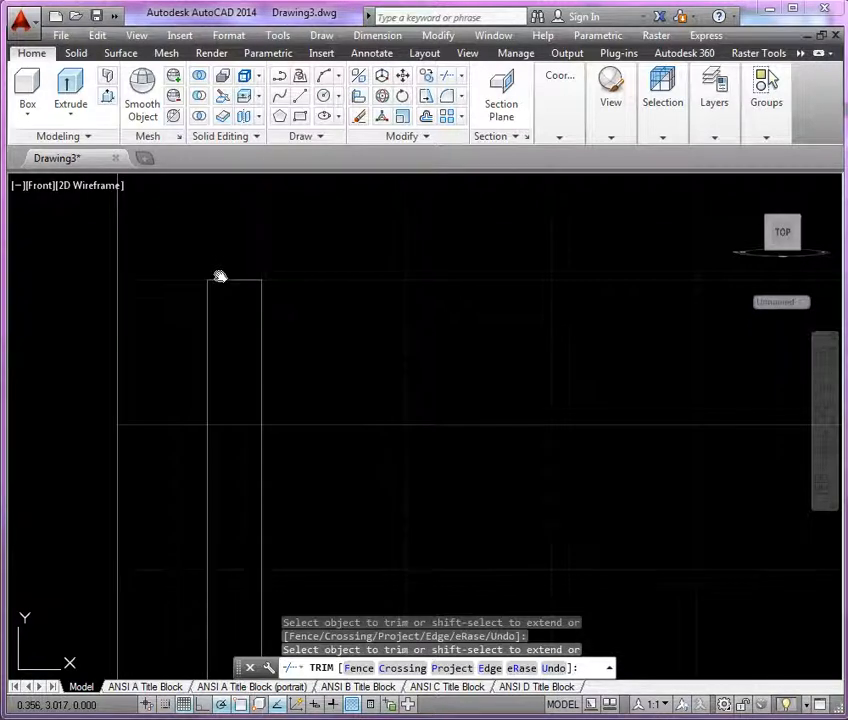
{"action": "key", "text": "Return"}
Try to chamfer the profile's upper outer corner with the current chamfer distances.
{"action": "scroll", "coordinate": [269, 343], "scroll_direction": "up", "scroll_amount": 4}
{"action": "middle_click_drag", "start_coordinate": [260, 352], "coordinate": [252, 470]}
{"action": "scroll", "coordinate": [197, 397], "scroll_direction": "up", "scroll_amount": 3}
{"action": "mouse_move", "coordinate": [197, 397]}
{"action": "middle_mouse_down"}
{"action": "mouse_move", "coordinate": [250, 450]}
{"action": "mouse_move", "coordinate": [274, 451]}
{"action": "middle_mouse_up"}
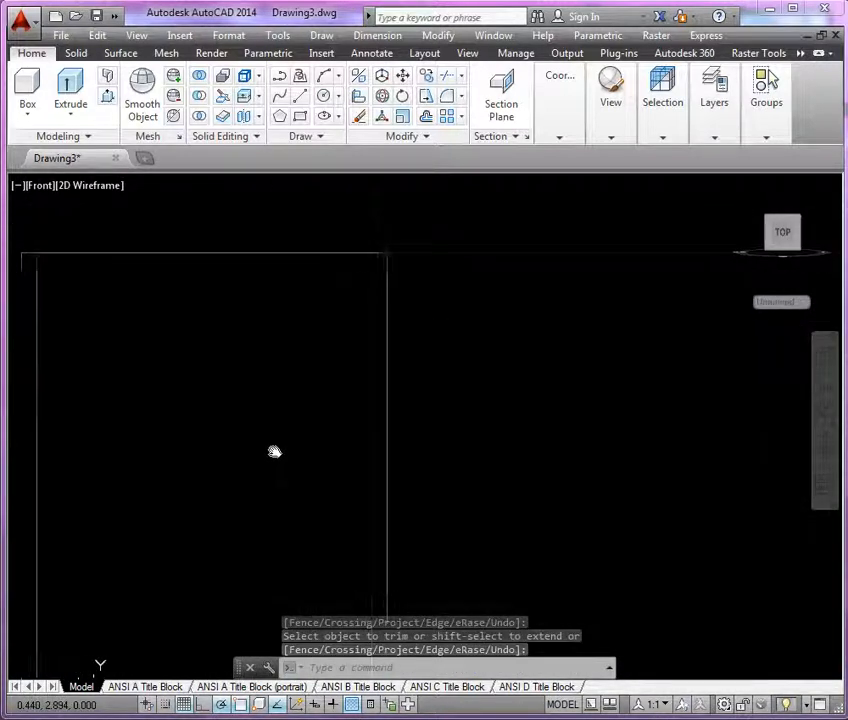
{"action": "left_click", "coordinate": [456, 96]}
{"action": "left_click", "coordinate": [484, 155]}
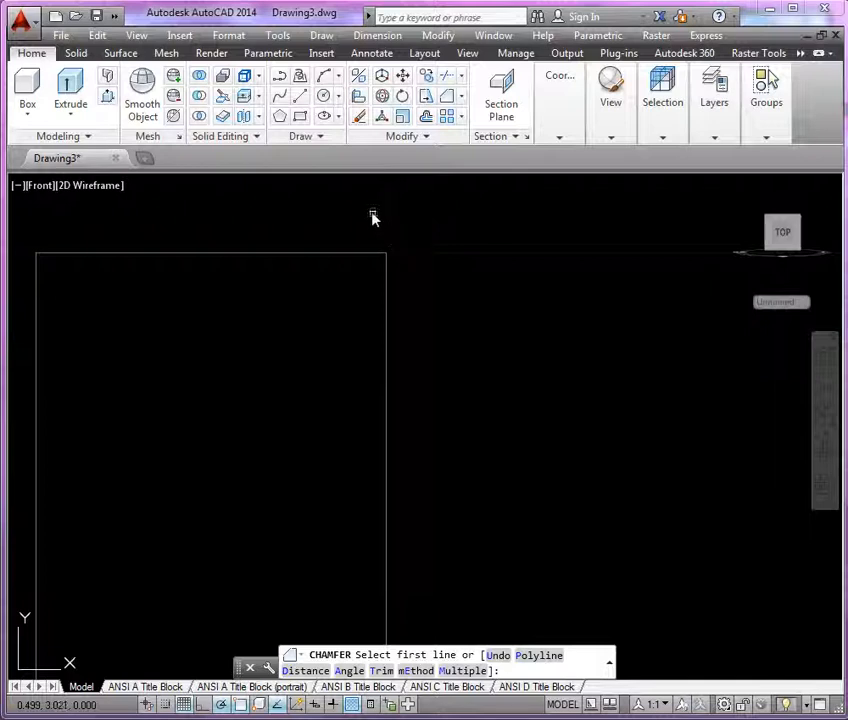
{"action": "left_click", "coordinate": [358, 254]}
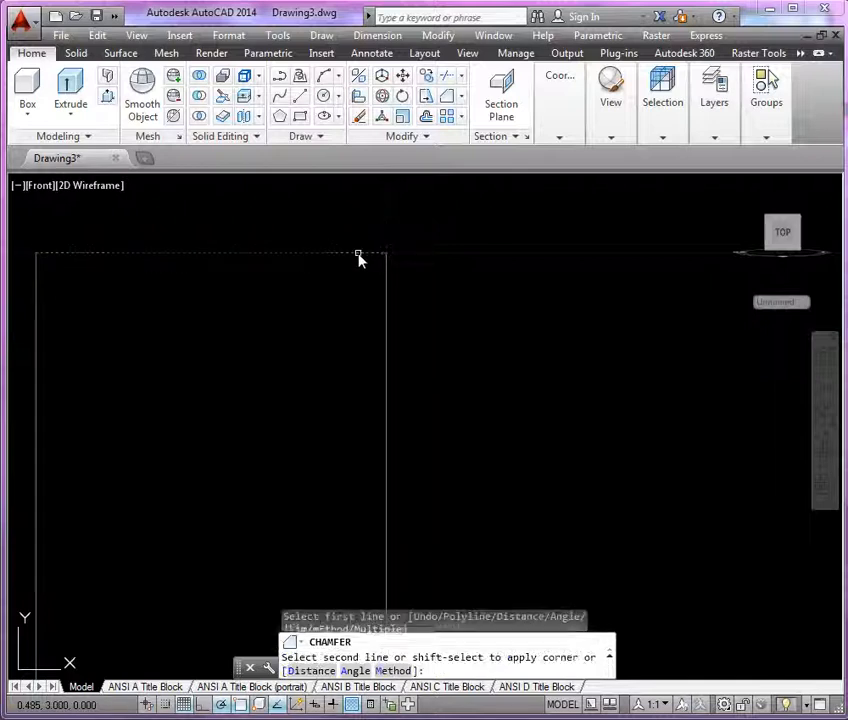
{"action": "left_click", "coordinate": [388, 303]}
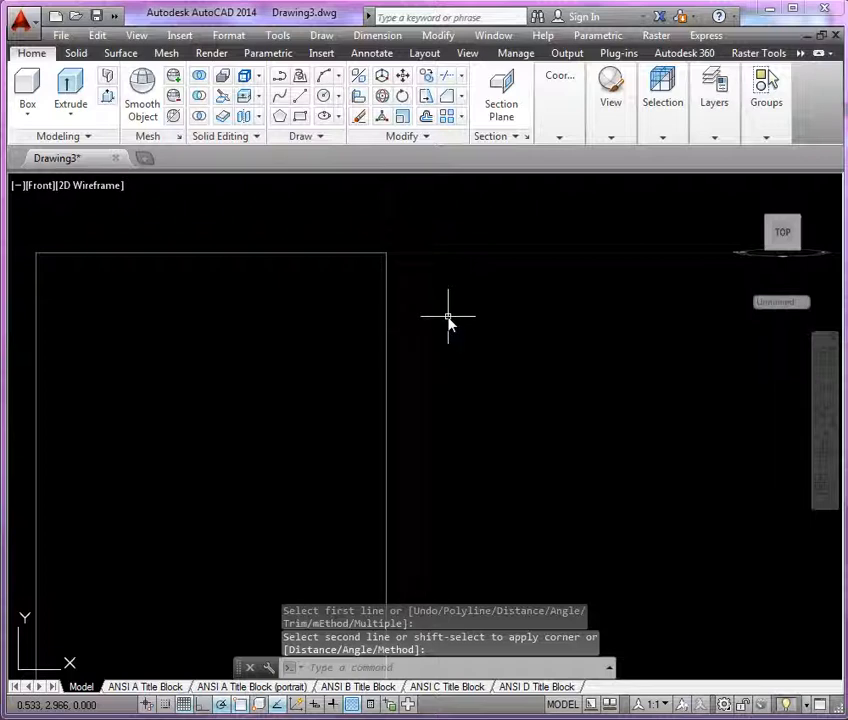
Chamfer the profile's upper outer corner with both chamfer distances set to .03.
{"action": "key", "text": "Return"}
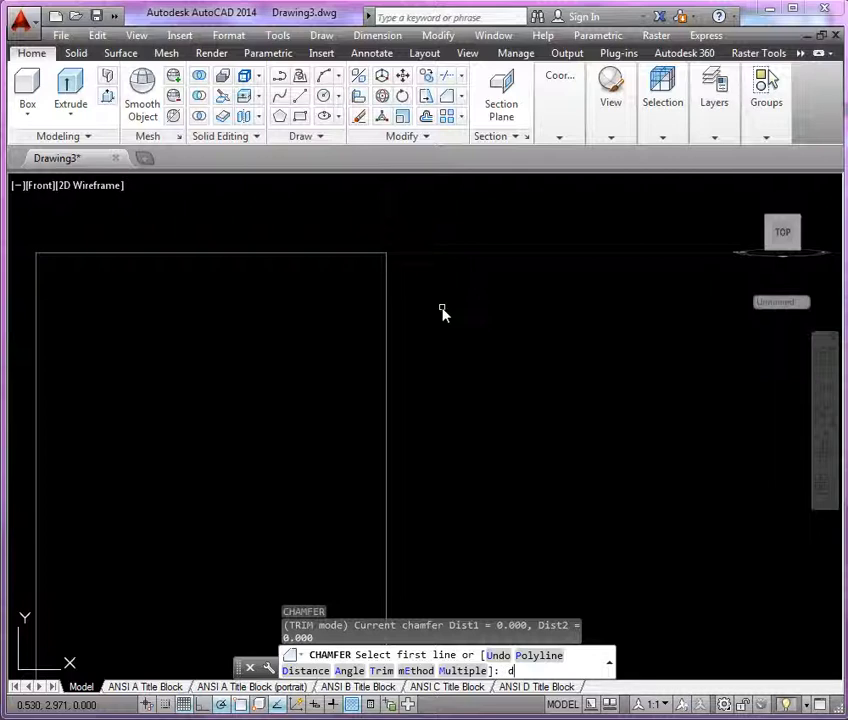
{"action": "type", "text": "d"}
{"action": "key", "text": "Return"}
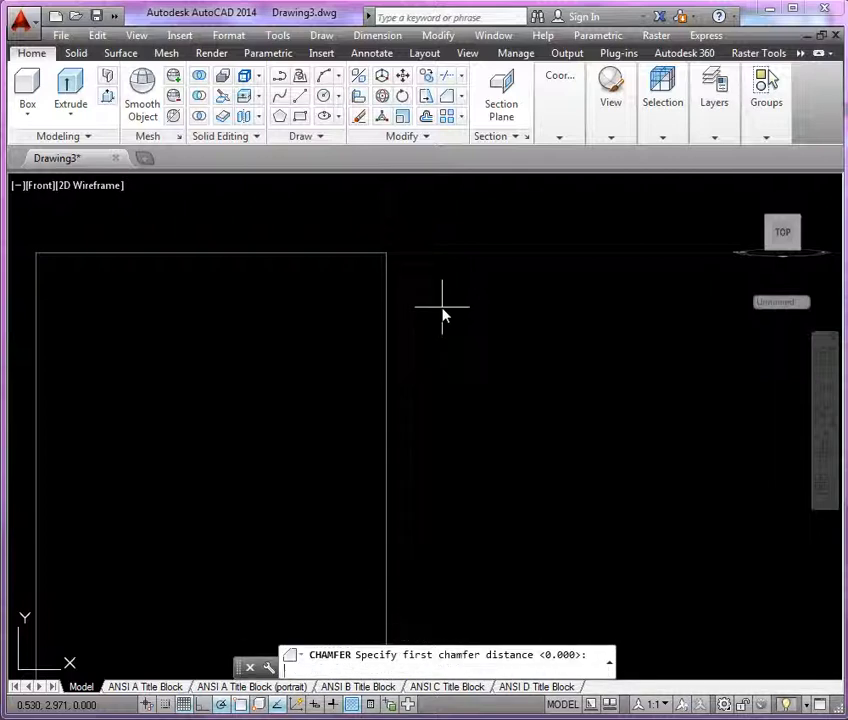
{"action": "type", "text": ".03"}
{"action": "key", "text": "Return"}
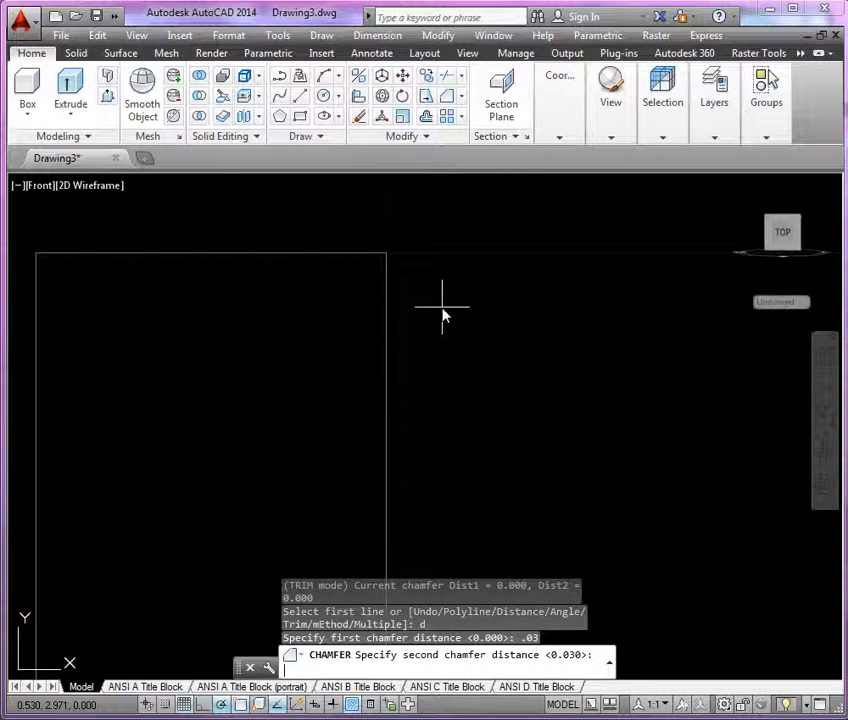
{"action": "key", "text": "Return"}
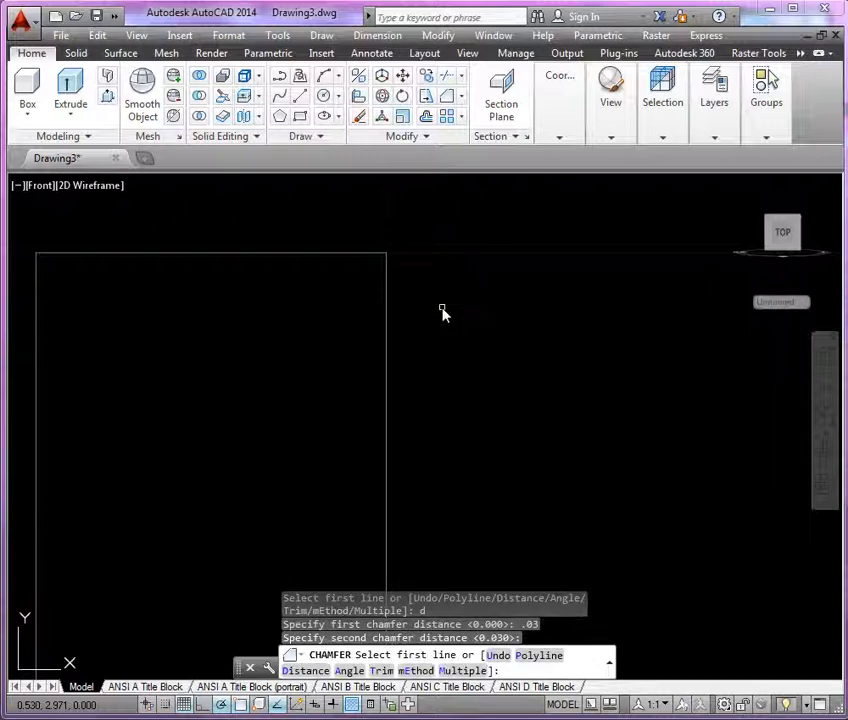
{"action": "left_click", "coordinate": [361, 256]}
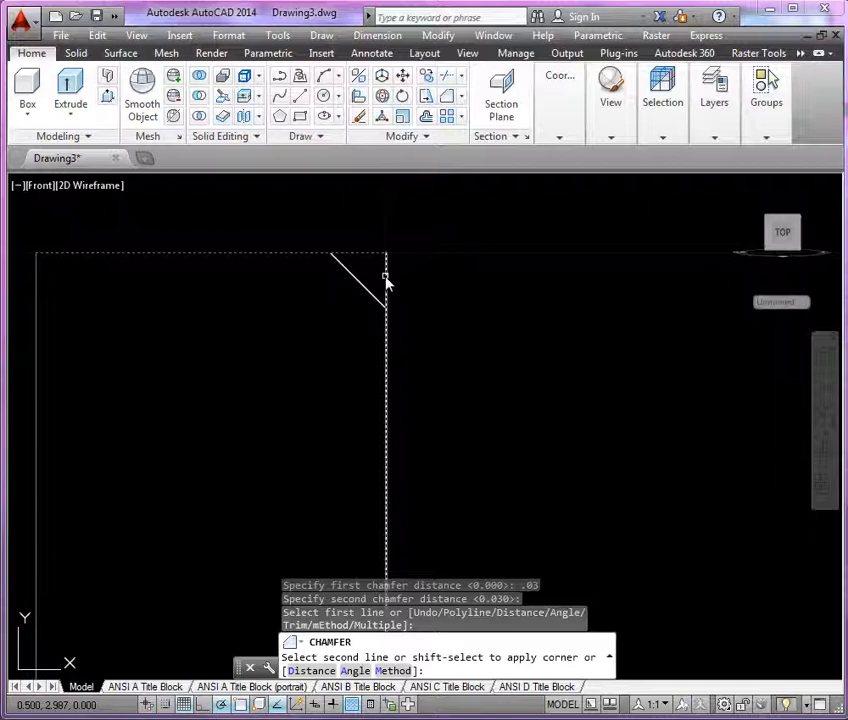
{"action": "left_click", "coordinate": [386, 283]}
Convert the closed half-profile of the pin into a region, leaving out the vertical axis line.
{"action": "scroll", "coordinate": [430, 225], "scroll_direction": "up", "scroll_amount": 5}
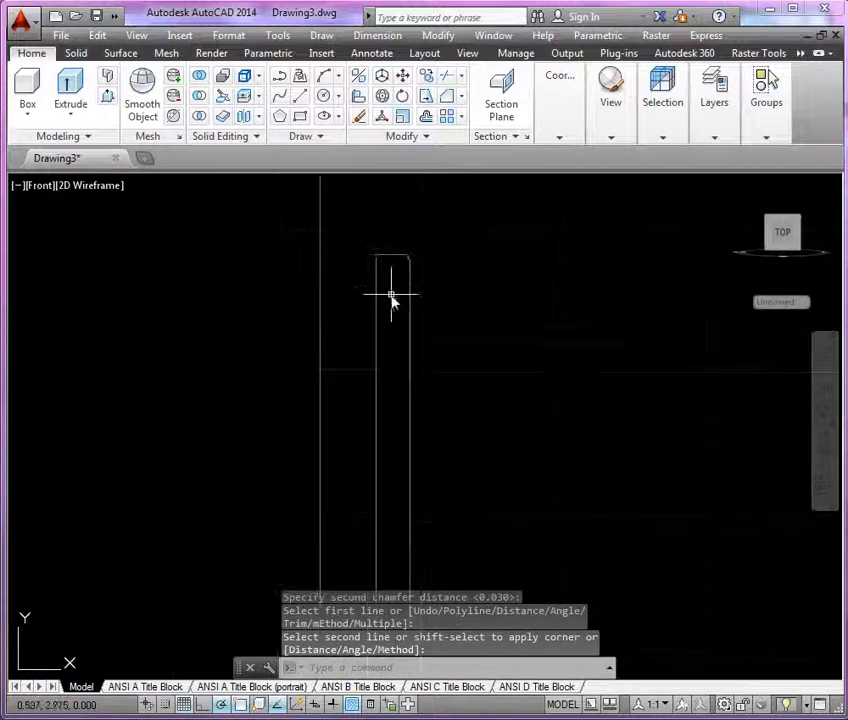
{"action": "scroll", "coordinate": [378, 293], "scroll_direction": "down", "scroll_amount": 4}
{"action": "middle_click_drag", "start_coordinate": [394, 358], "coordinate": [305, 386]}
{"action": "scroll", "coordinate": [290, 388], "scroll_direction": "up", "scroll_amount": 2}
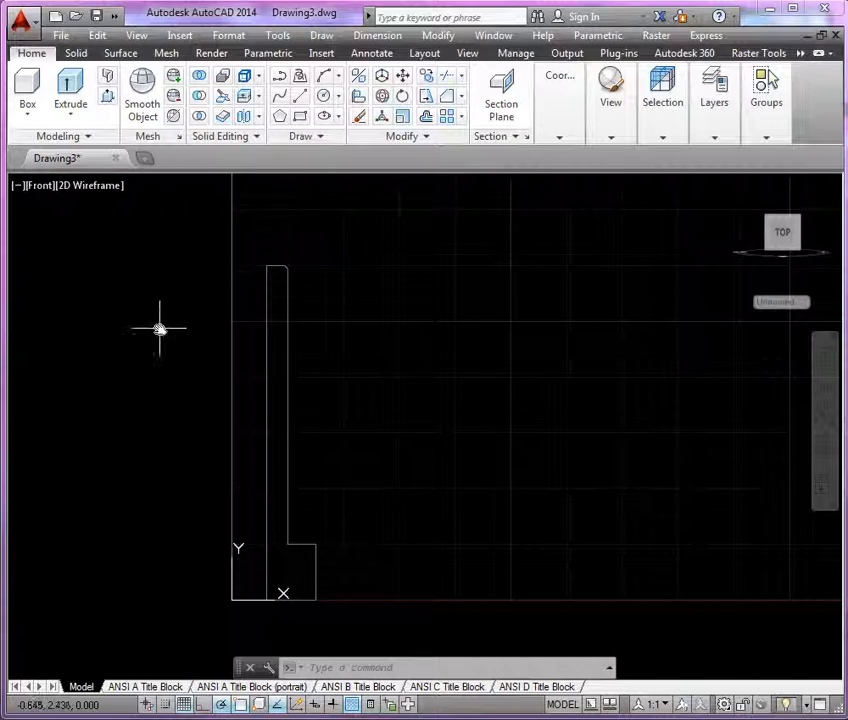
{"action": "left_click", "coordinate": [303, 136]}
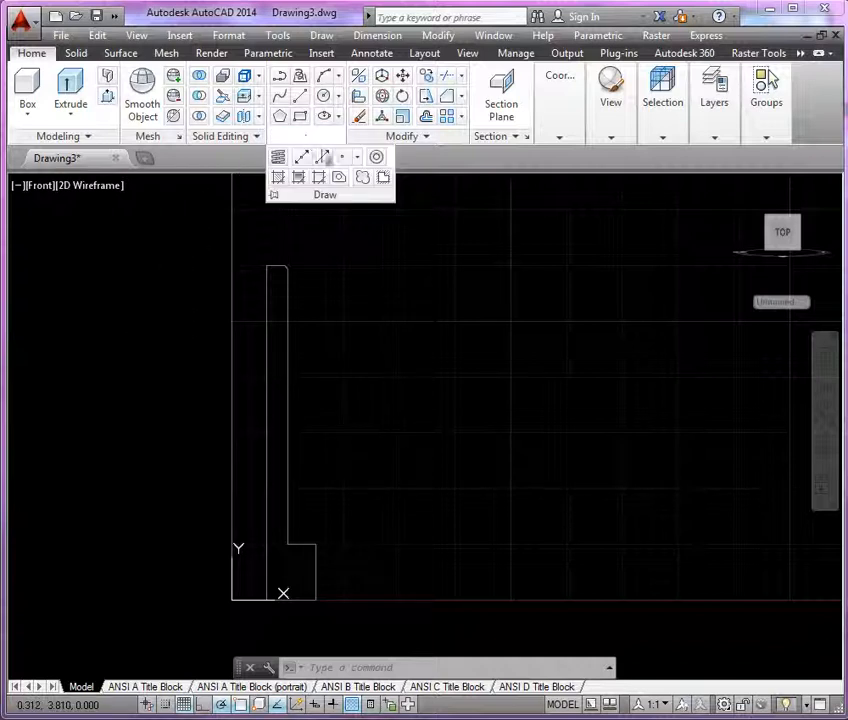
{"action": "left_click", "coordinate": [339, 177]}
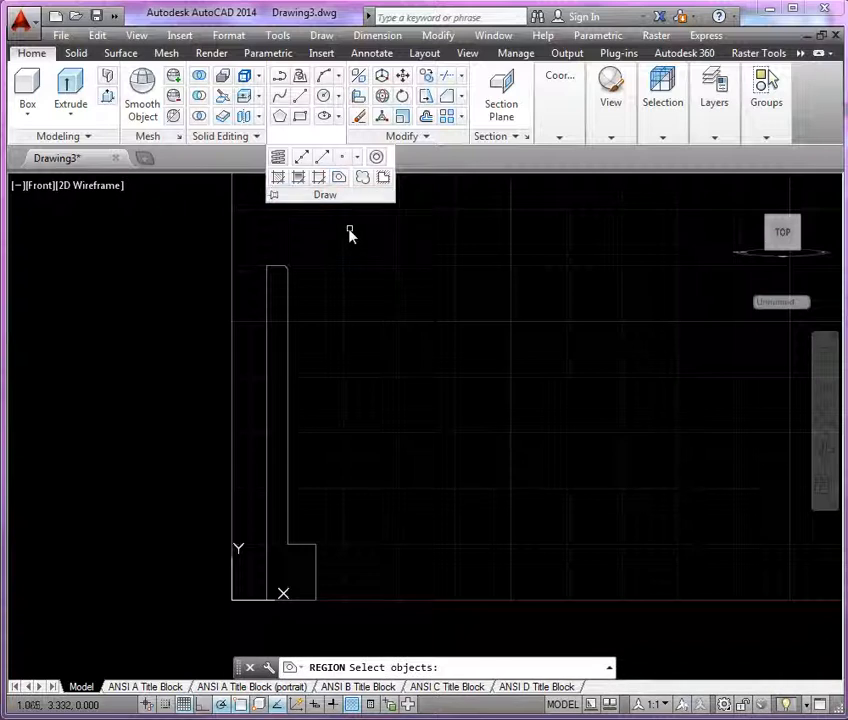
{"action": "left_click", "coordinate": [349, 229]}
{"action": "left_click", "coordinate": [250, 636]}
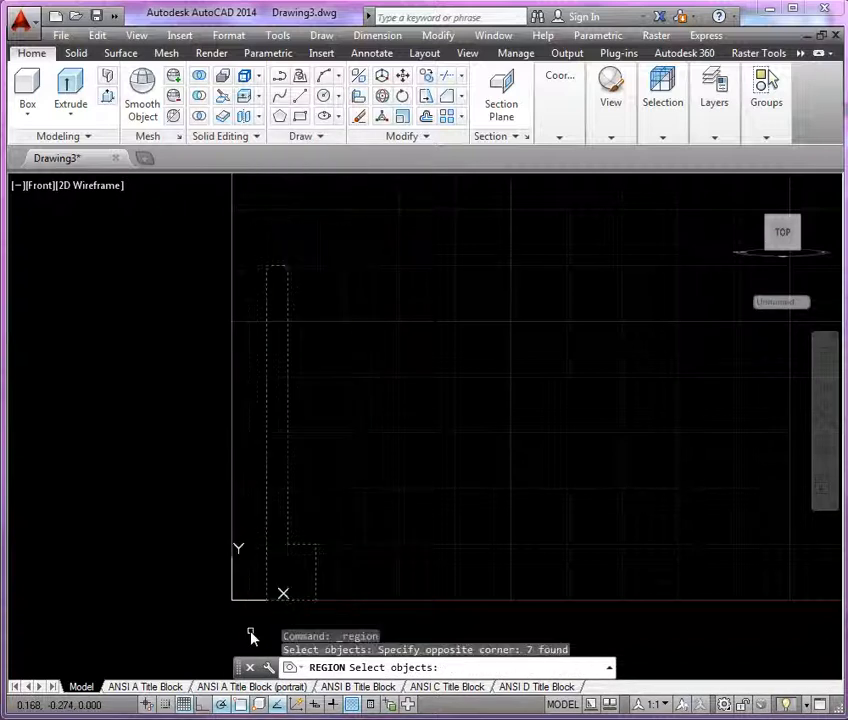
{"action": "key", "text": "Return"}
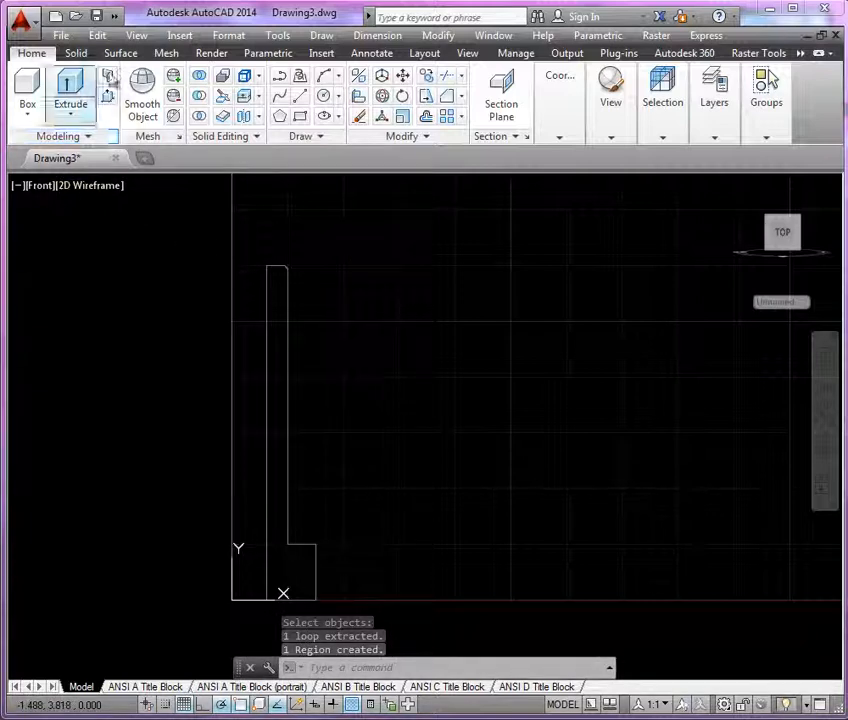
Split the model space into two viewports with the Vertical configuration.
{"action": "left_click", "coordinate": [137, 35]}
{"action": "mouse_move", "coordinate": [221, 284]}
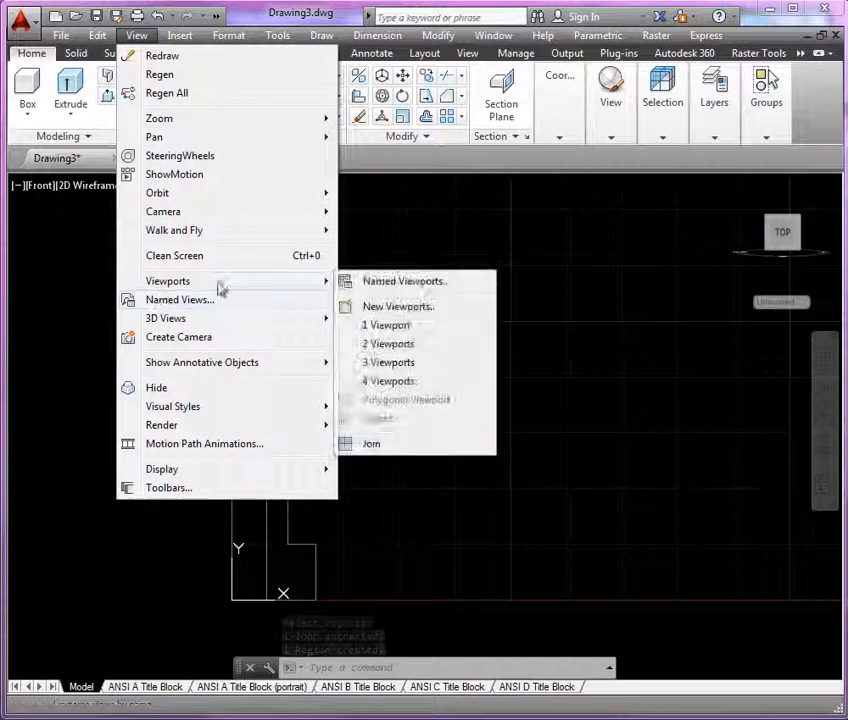
{"action": "left_click", "coordinate": [377, 343]}
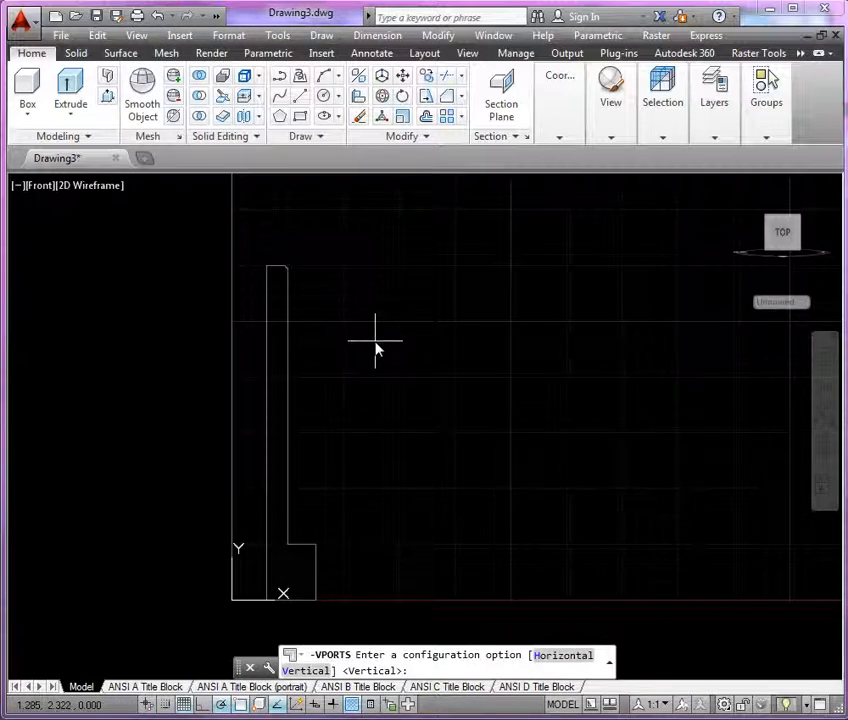
{"action": "type", "text": "v"}
{"action": "key", "text": "Return"}
Set the active viewport to the SE Isometric view with the Conceptual visual style.
{"action": "left_click", "coordinate": [521, 322]}
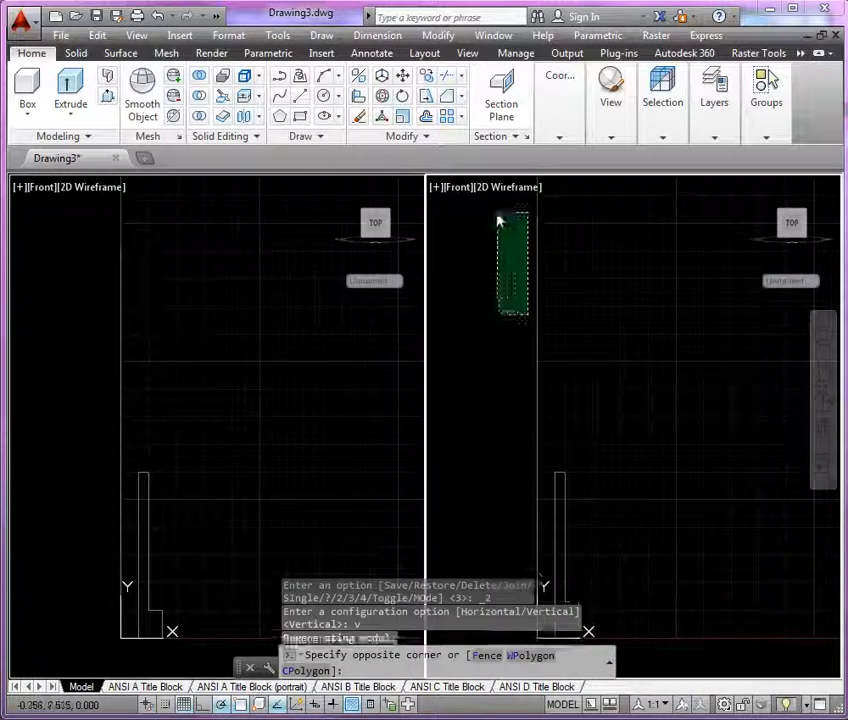
{"action": "left_click", "coordinate": [457, 195]}
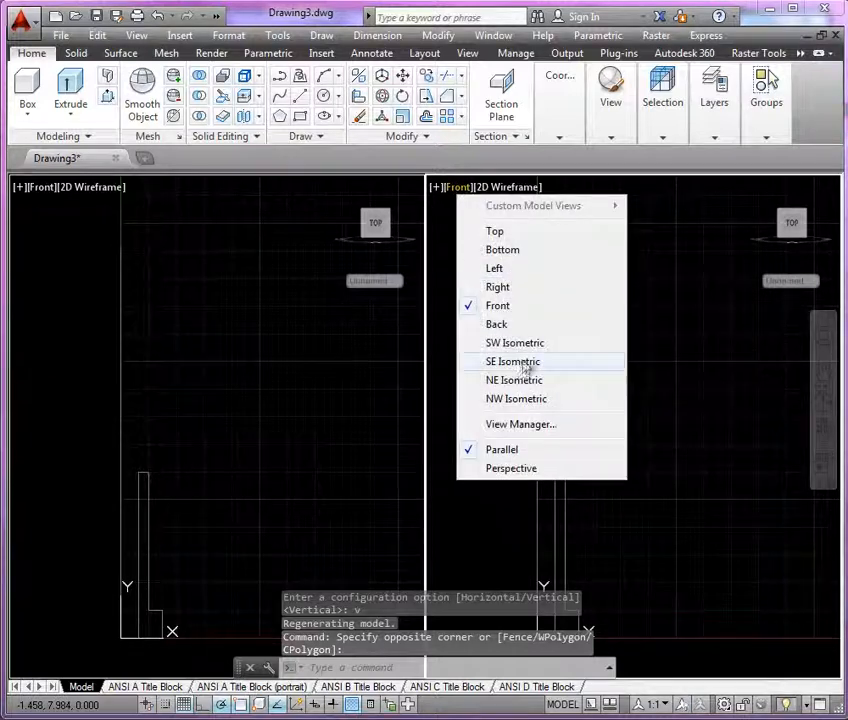
{"action": "left_click", "coordinate": [527, 362]}
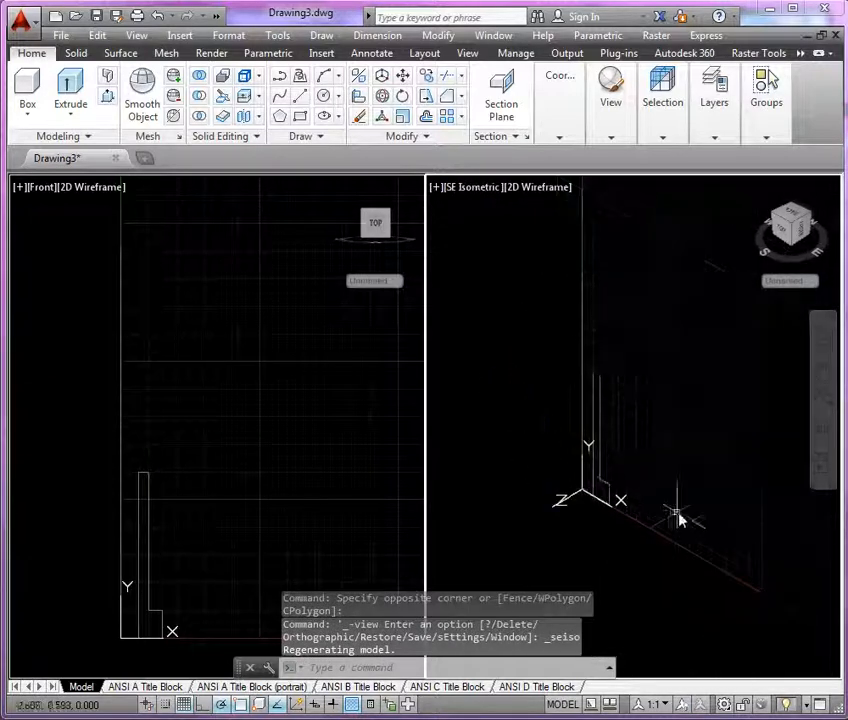
{"action": "left_click", "coordinate": [551, 189]}
{"action": "left_click", "coordinate": [592, 249]}
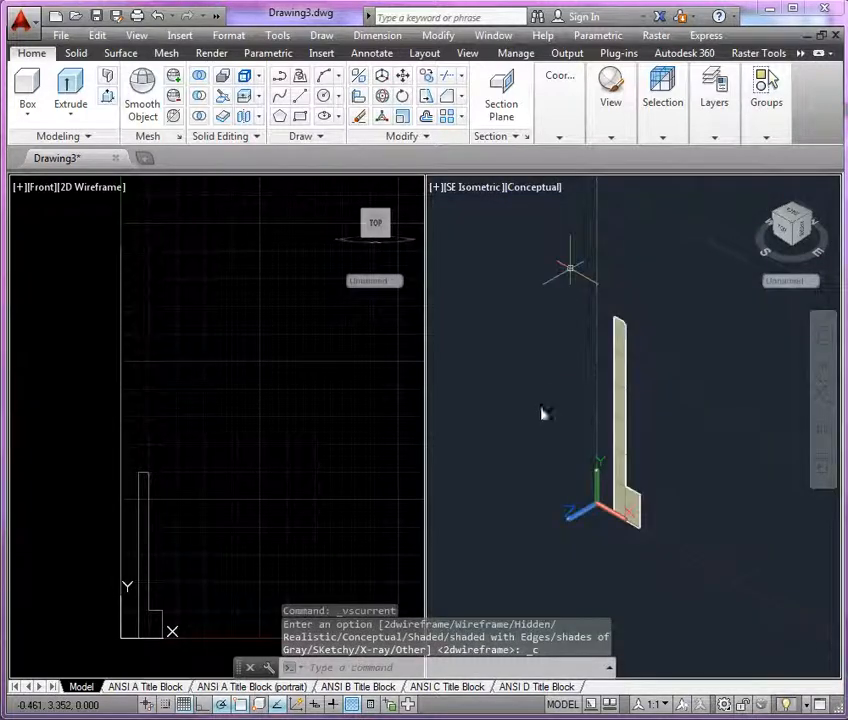
Switch the isometric viewport's coordinate system to WCS.
{"action": "scroll", "coordinate": [541, 424], "scroll_direction": "up", "scroll_amount": 3}
{"action": "middle_click_drag", "start_coordinate": [541, 424], "coordinate": [495, 439]}
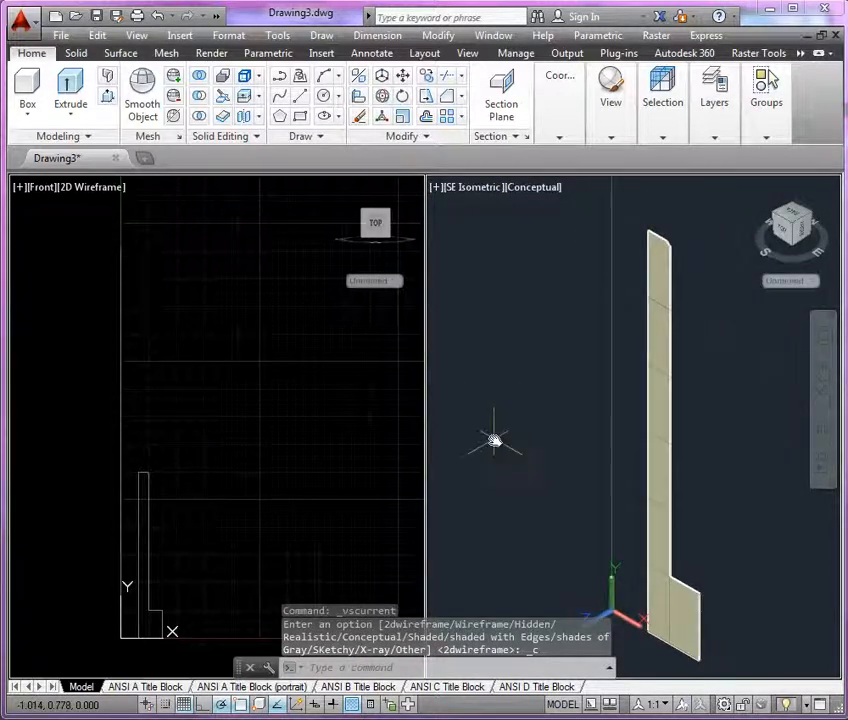
{"action": "scroll", "coordinate": [497, 437], "scroll_direction": "down", "scroll_amount": 2}
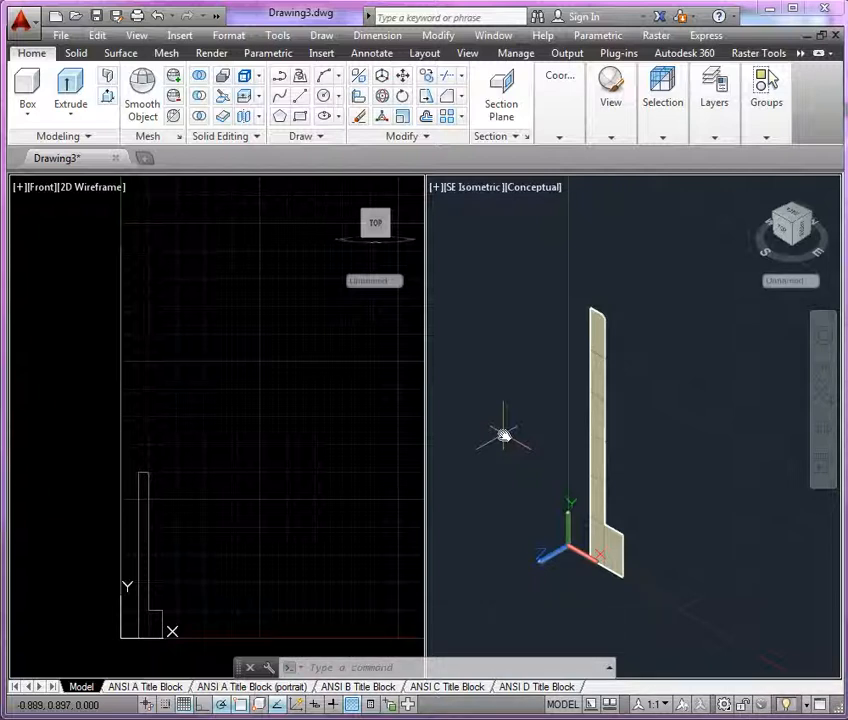
{"action": "left_click", "coordinate": [810, 282]}
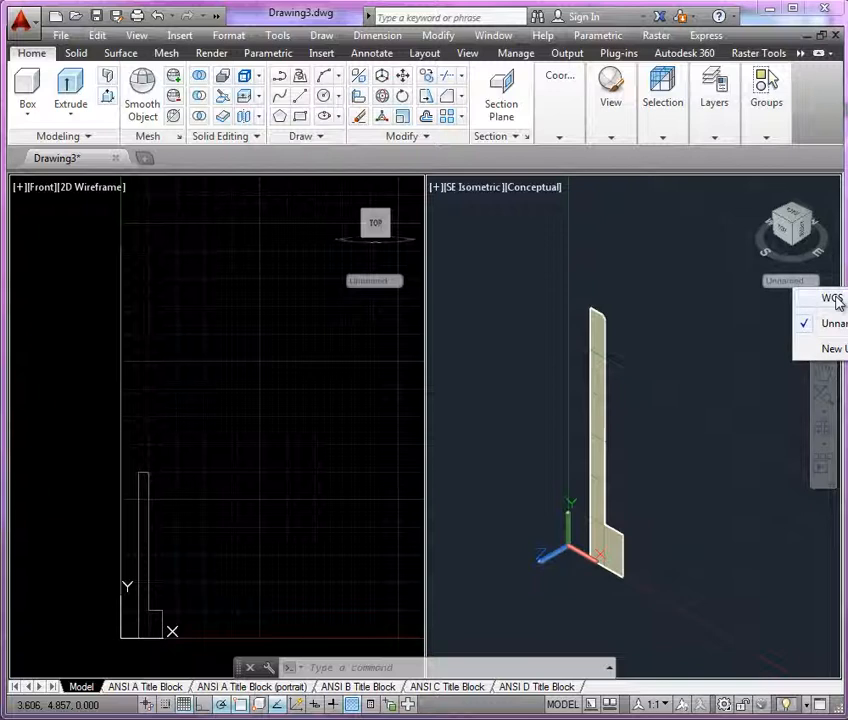
{"action": "left_click", "coordinate": [835, 299]}
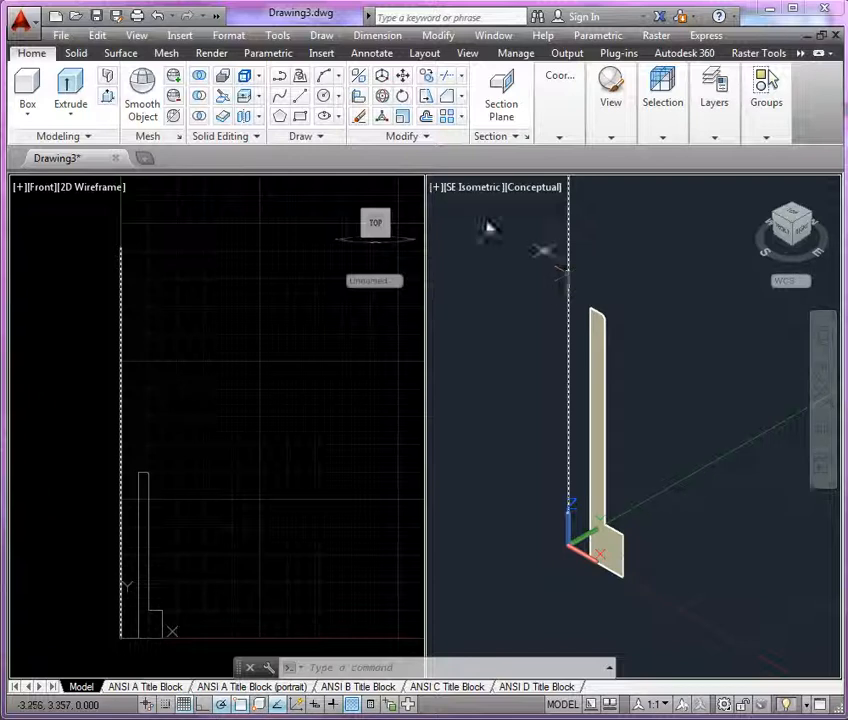
{"action": "left_click", "coordinate": [73, 116]}
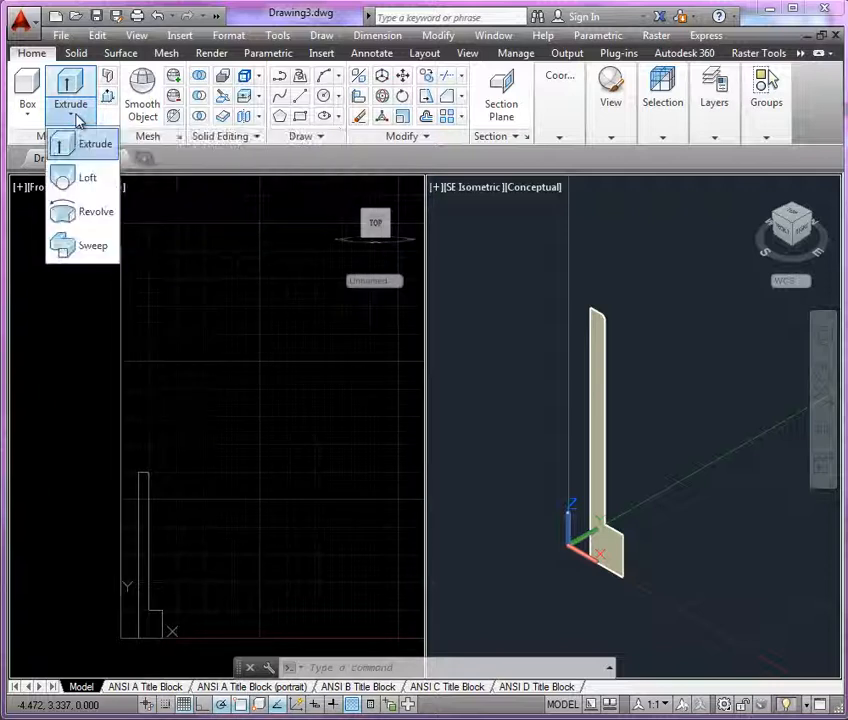
{"action": "left_click", "coordinate": [85, 214]}
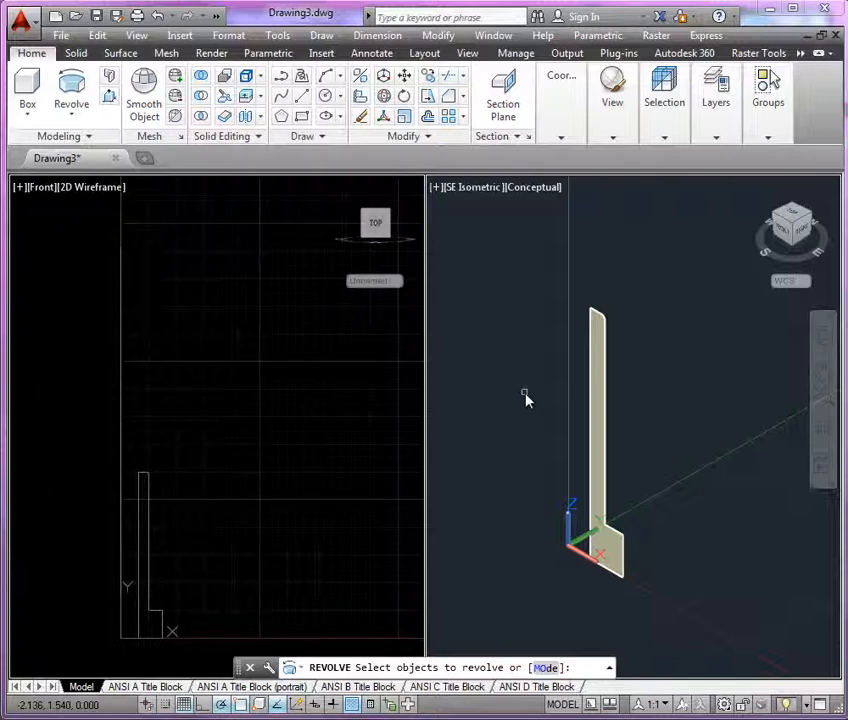
{"action": "left_click", "coordinate": [610, 336]}
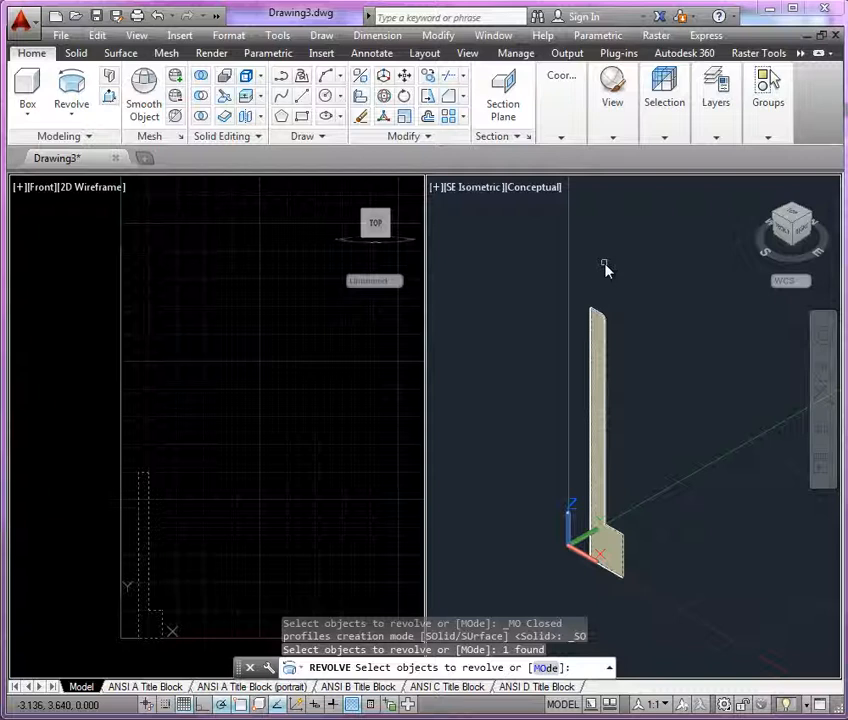
{"action": "key", "text": "Escape"}
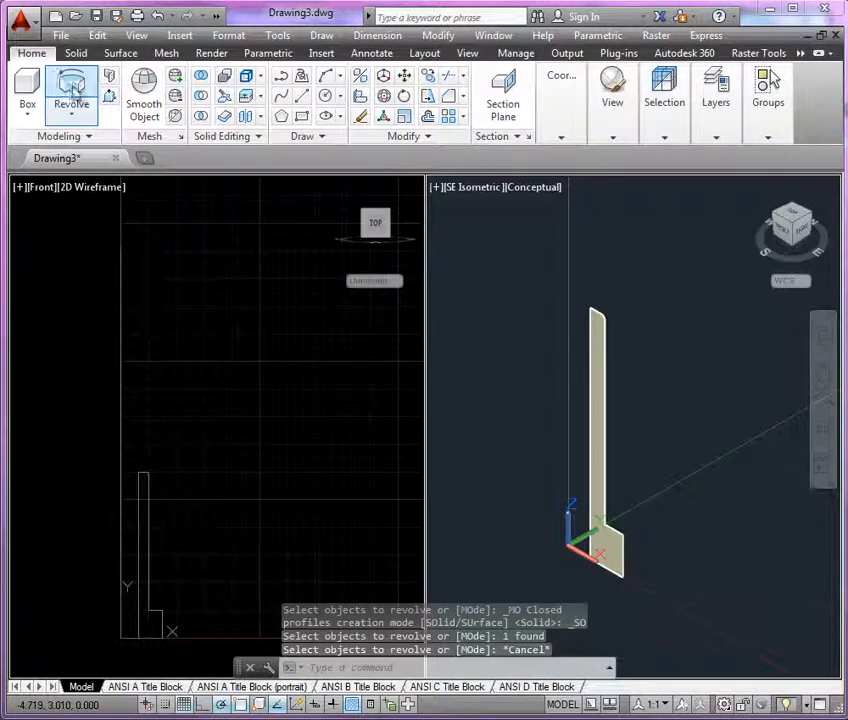
Revolve the profile region 360 degrees into a solid, using the vertical line beside it as the axis object.
{"action": "left_click", "coordinate": [72, 86]}
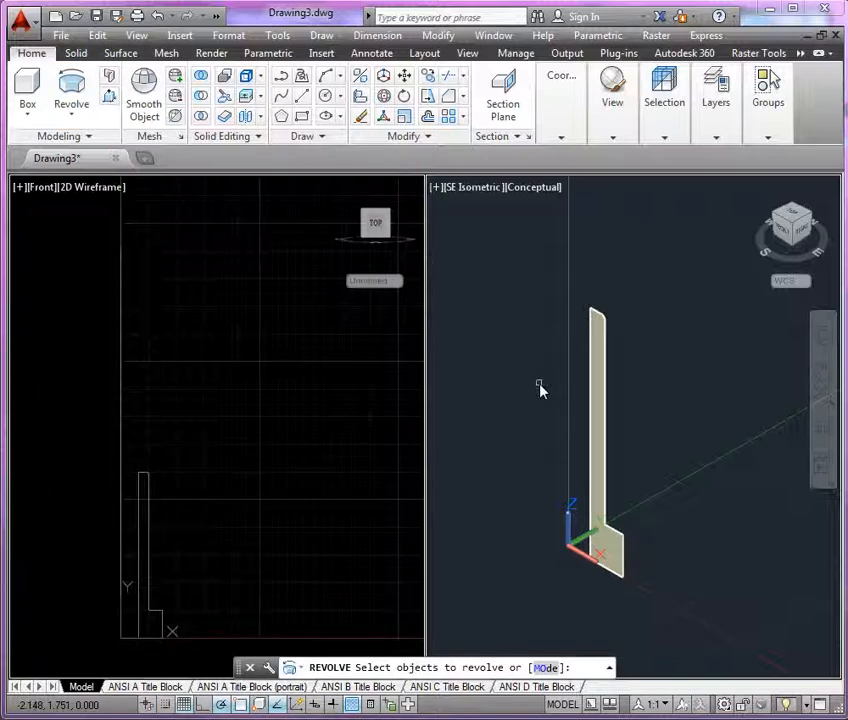
{"action": "left_click", "coordinate": [608, 333]}
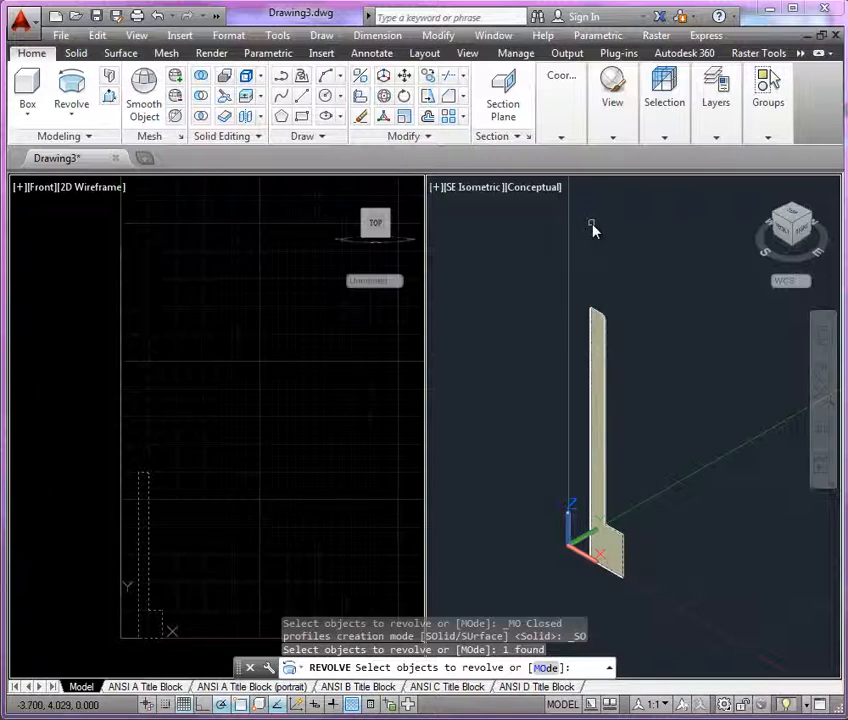
{"action": "left_click", "coordinate": [570, 295]}
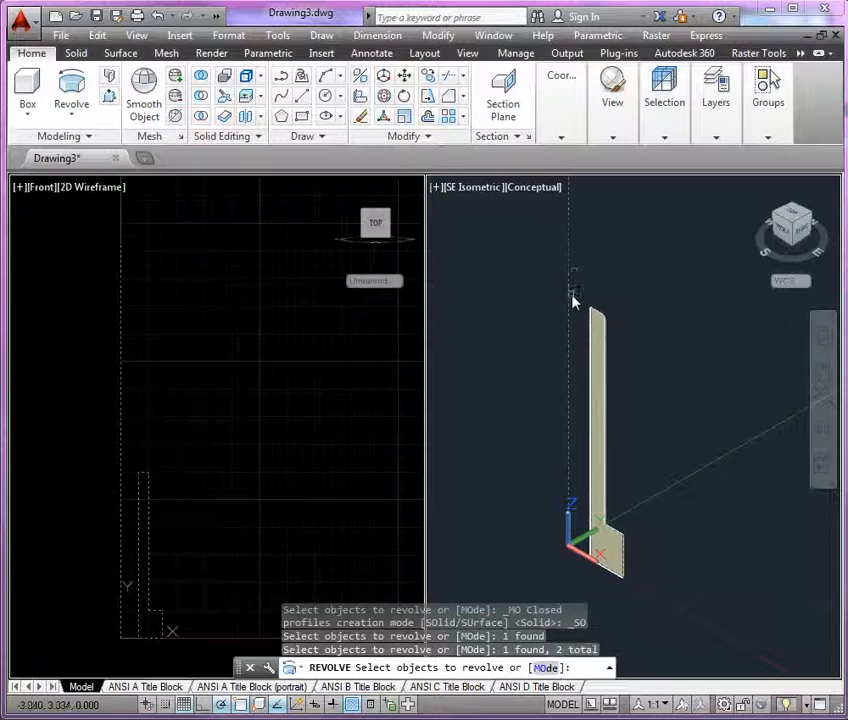
{"action": "left_click", "coordinate": [570, 301], "text": "shift"}
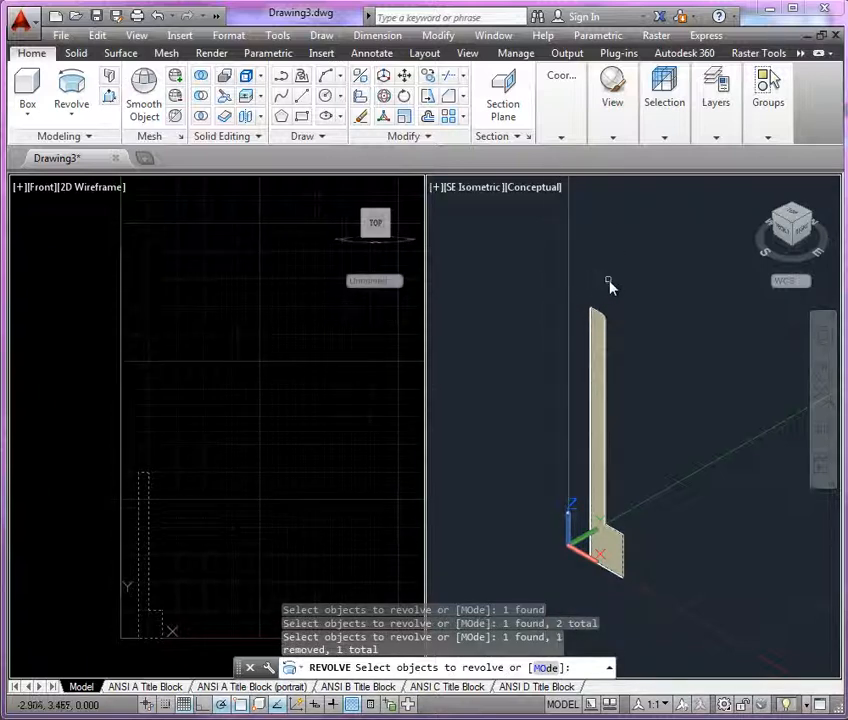
{"action": "key", "text": "Return"}
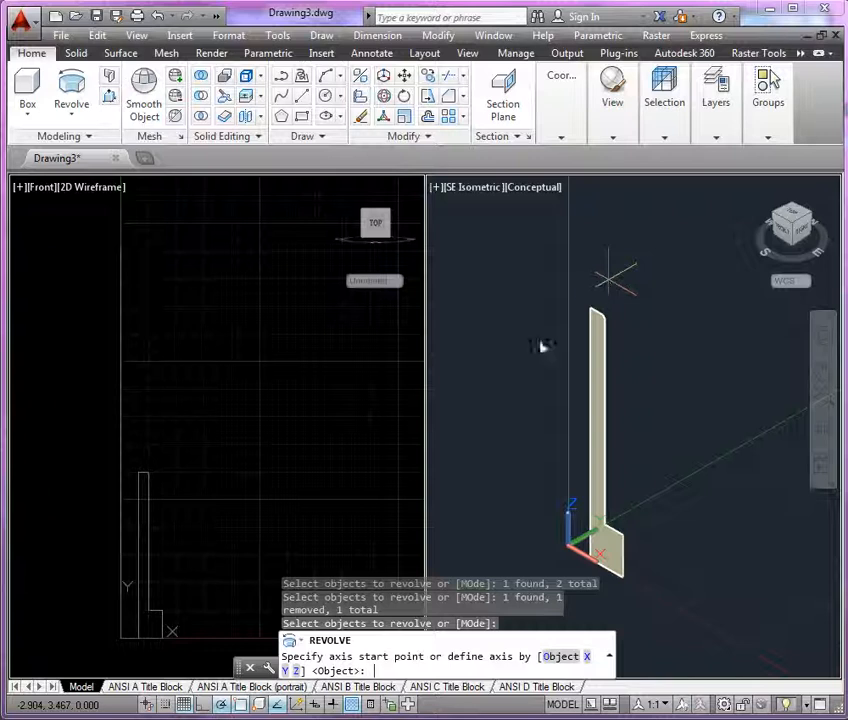
{"action": "left_click", "coordinate": [562, 657]}
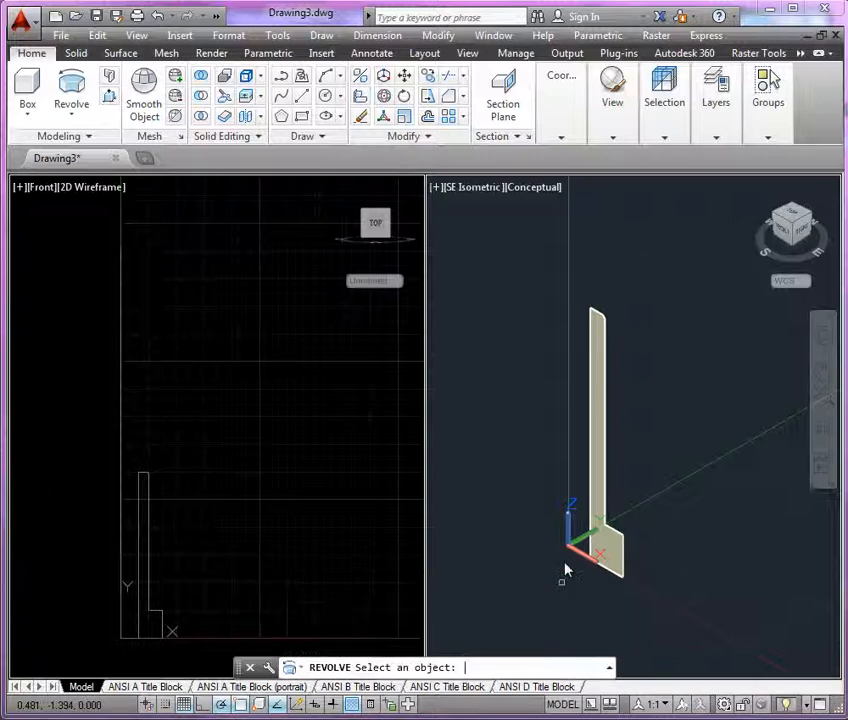
{"action": "left_click", "coordinate": [570, 480]}
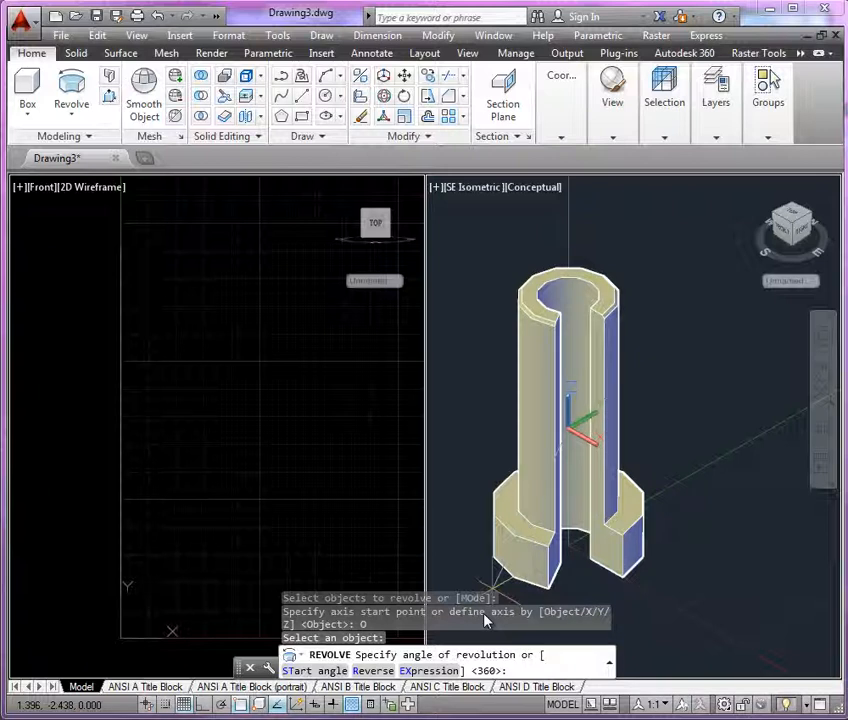
{"action": "key", "text": "Return"}
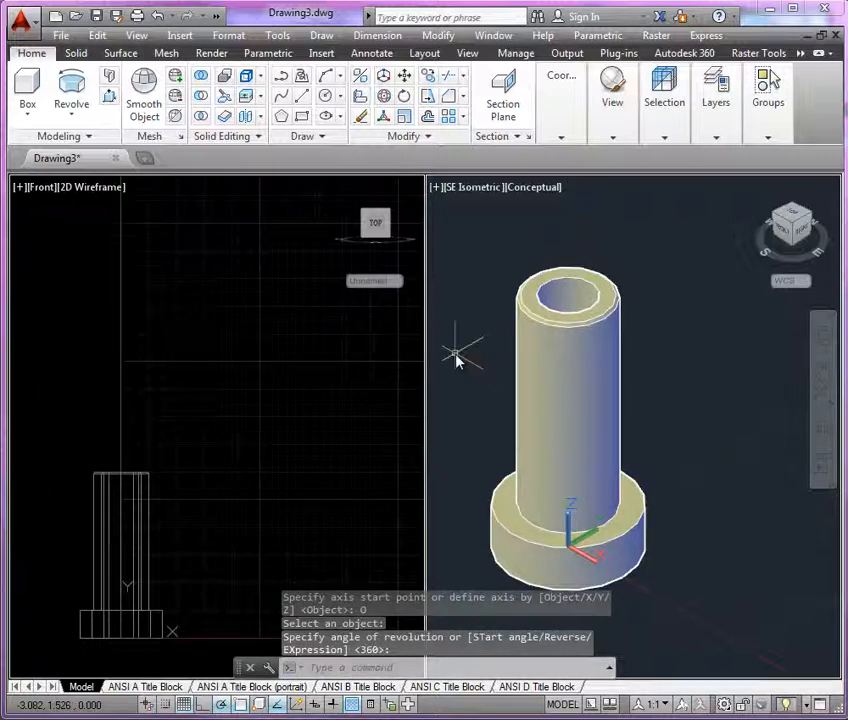
Set the FACETRES system variable to 10 to smooth the curved surfaces of the shaded pin.
{"action": "type", "text": "facetre"}
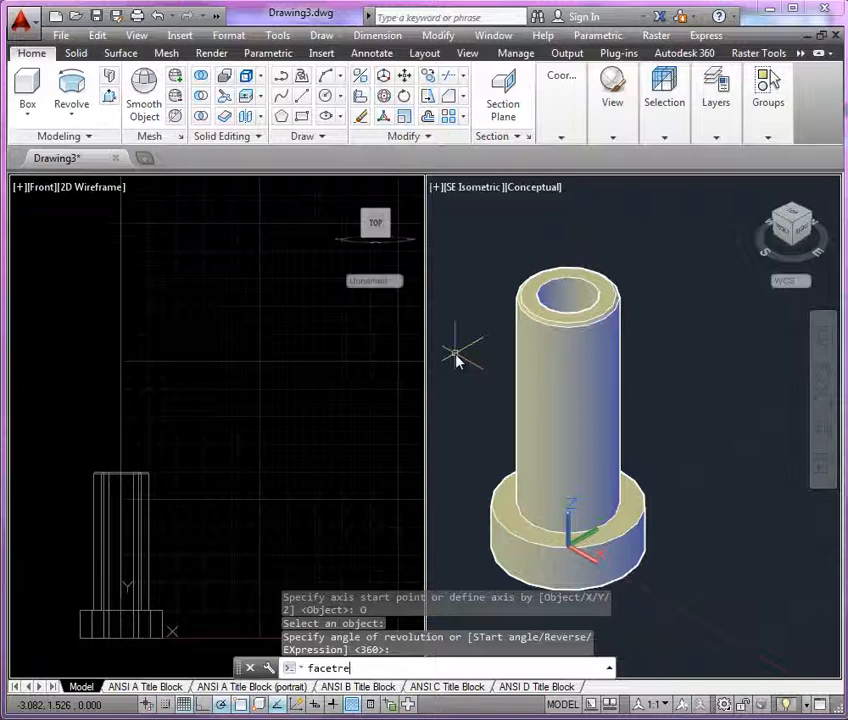
{"action": "type", "text": "s"}
{"action": "key", "text": "Return"}
{"action": "type", "text": "10"}
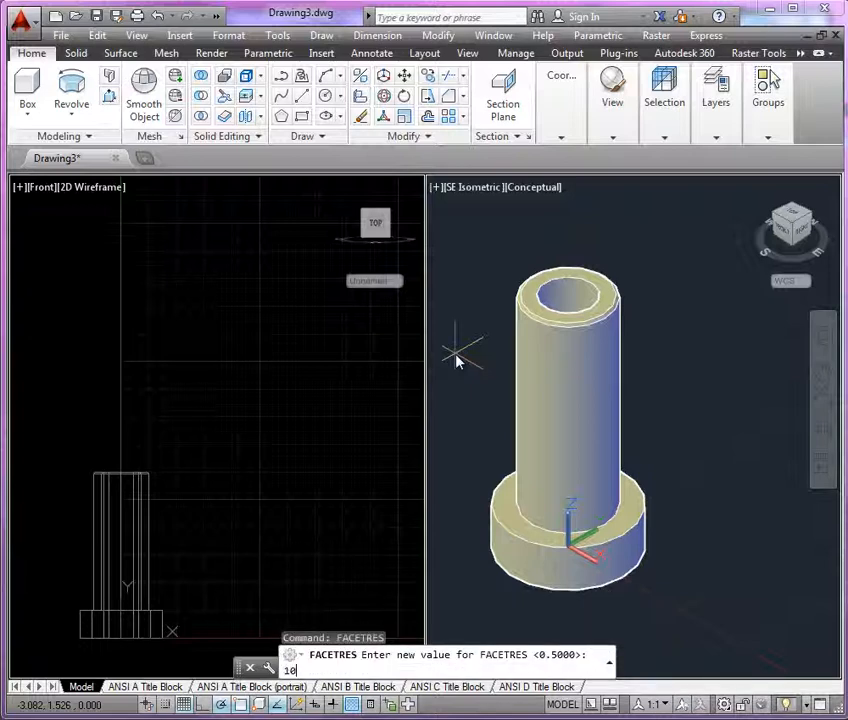
{"action": "key", "text": "Return"}
{"action": "middle_click_drag", "start_coordinate": [479, 399], "coordinate": [537, 400]}
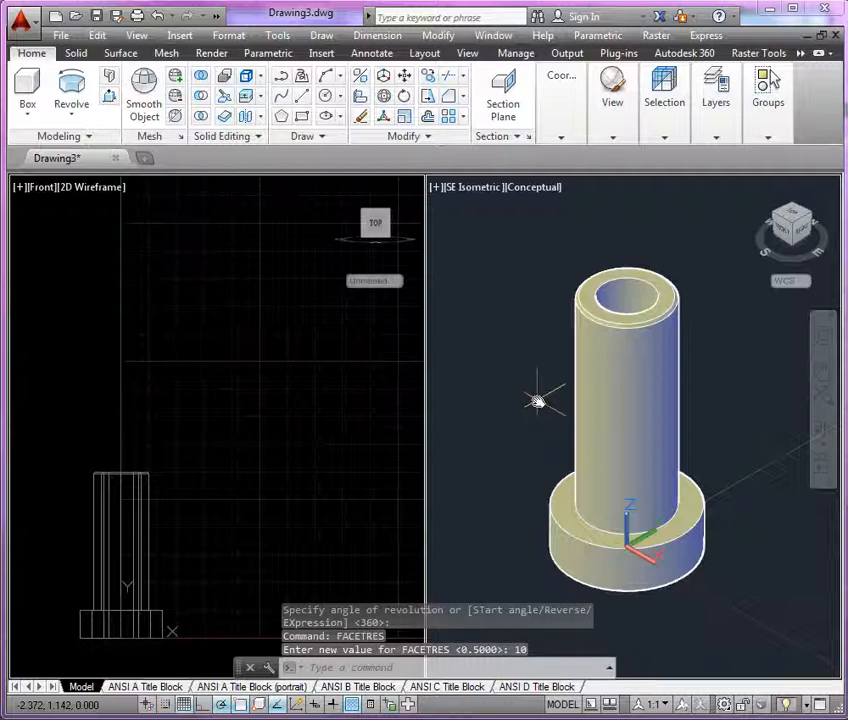